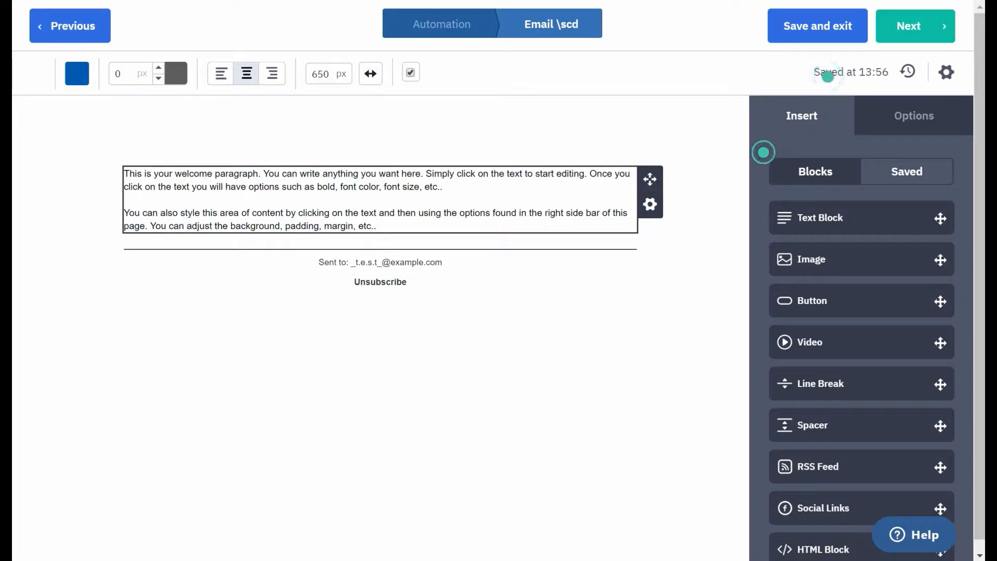
Replace the placeholder welcome text with "Hi" and a new paragraph reading "We hope you are loving our product."
{"action": "left_click_drag", "start_coordinate": [387, 226], "coordinate": [122, 171]}
{"action": "type", "text": "Hi"}
{"action": "key", "text": "Return"}
{"action": "key", "text": "Return"}
{"action": "type", "text": "We hope you are loving our product."}
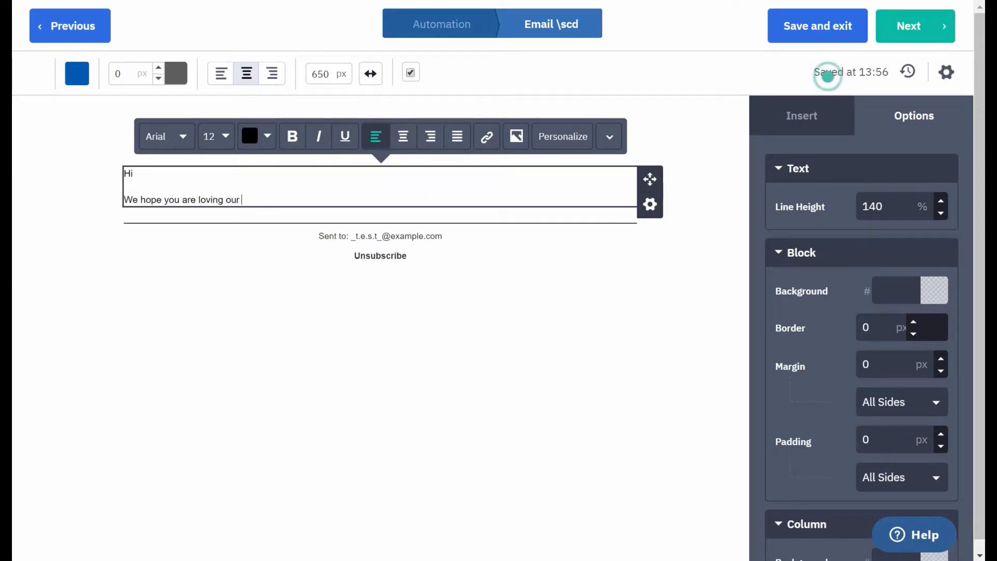
Add the paragraph "Just to say thanks we're giving you a free ebook. It's all about creating amazing lead magents."
{"action": "key", "text": "Return"}
{"action": "key", "text": "Return"}
{"action": "type", "text": "T"}
{"action": "key", "text": "BackSpace"}
{"action": "type", "text": "Just to say thanks w"}
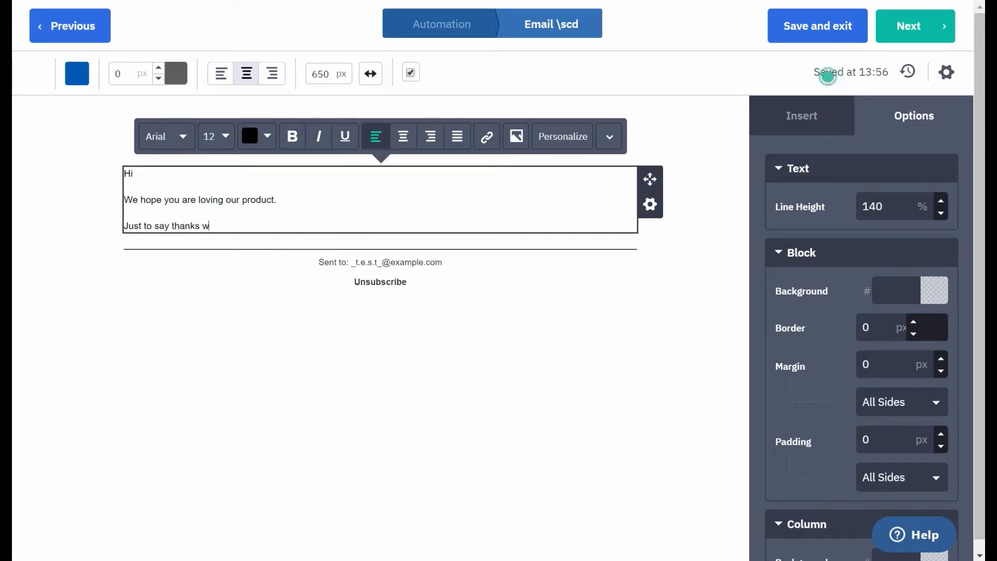
{"action": "type", "text": "e're giving you a free ebook. "}
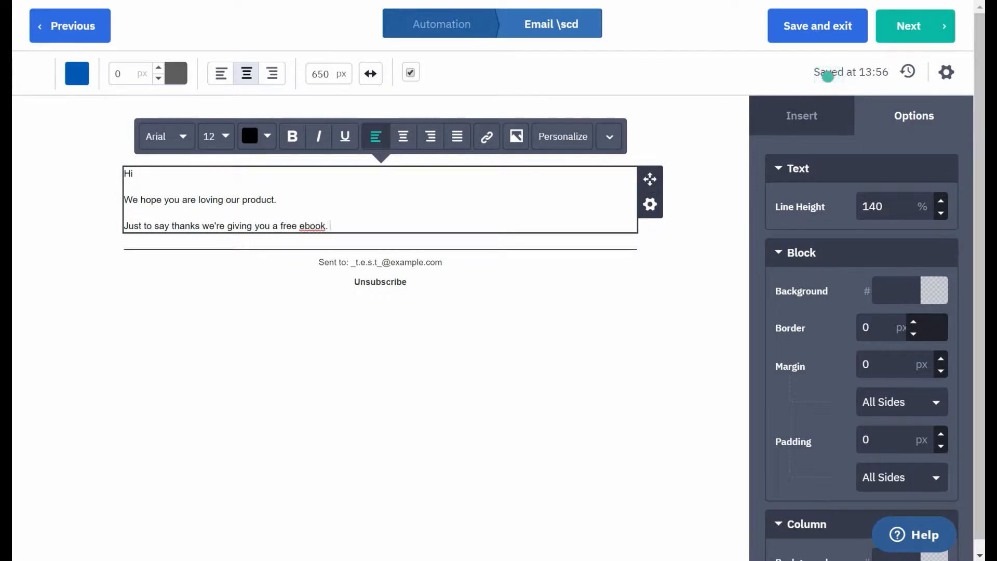
{"action": "type", "text": "It's all about creating amazing lead magents."}
Add the paragraph "All you need to do is click the button below." and the sign-off "Thanks again, The Yuno Team" on two lines
{"action": "key", "text": "Return"}
{"action": "key", "text": "Return"}
{"action": "type", "text": "A"}
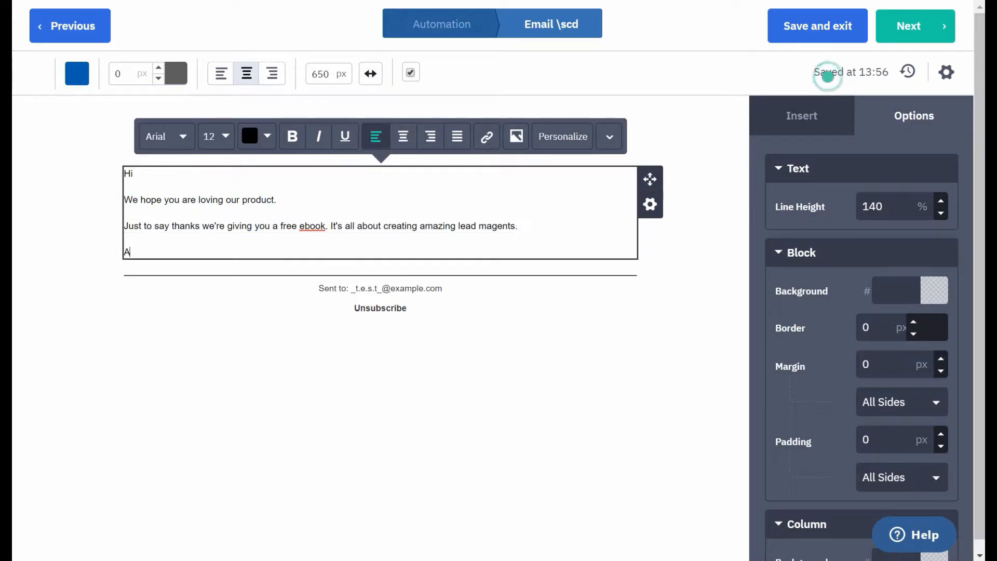
{"action": "type", "text": "ll you need to do is click the button below."}
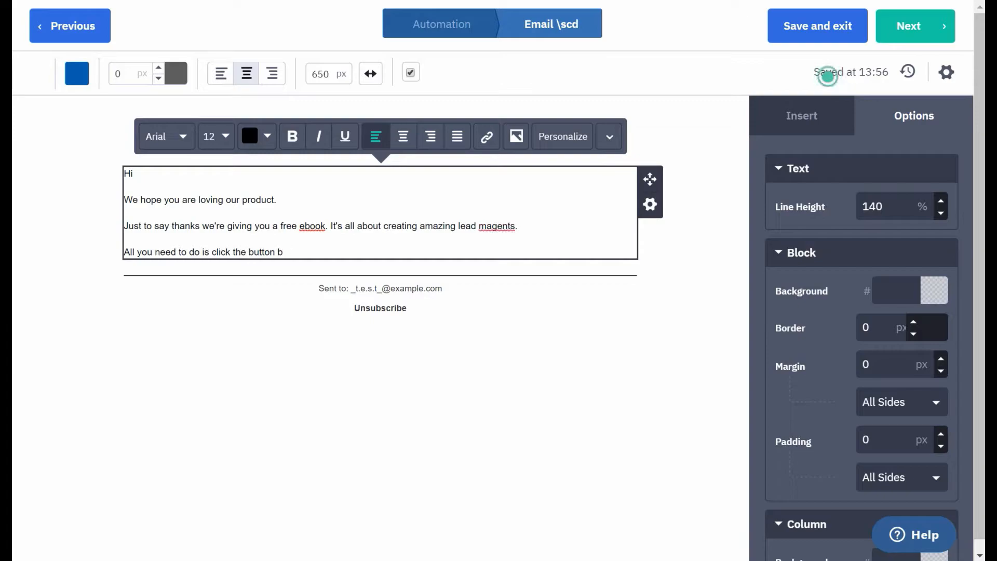
{"action": "key", "text": "Return"}
{"action": "key", "text": "Return"}
{"action": "type", "text": "Thanks again,"}
{"action": "key", "text": "shift+Return"}
{"action": "type", "text": "The Yuno Team"}
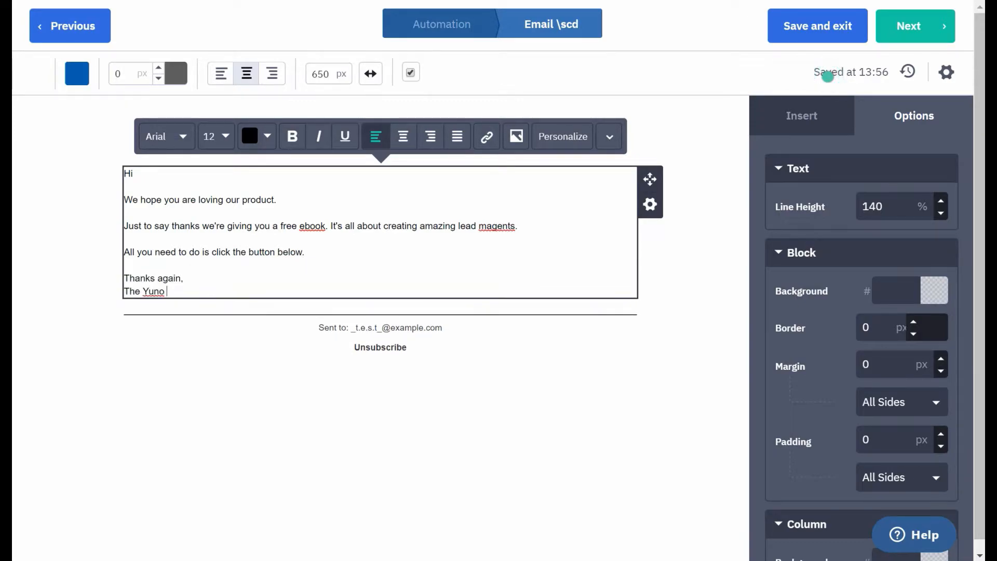
Personalize the greeting with the contact's first name field so it reads "Hi %FIRSTNAME%,"
{"action": "left_click", "coordinate": [135, 173]}
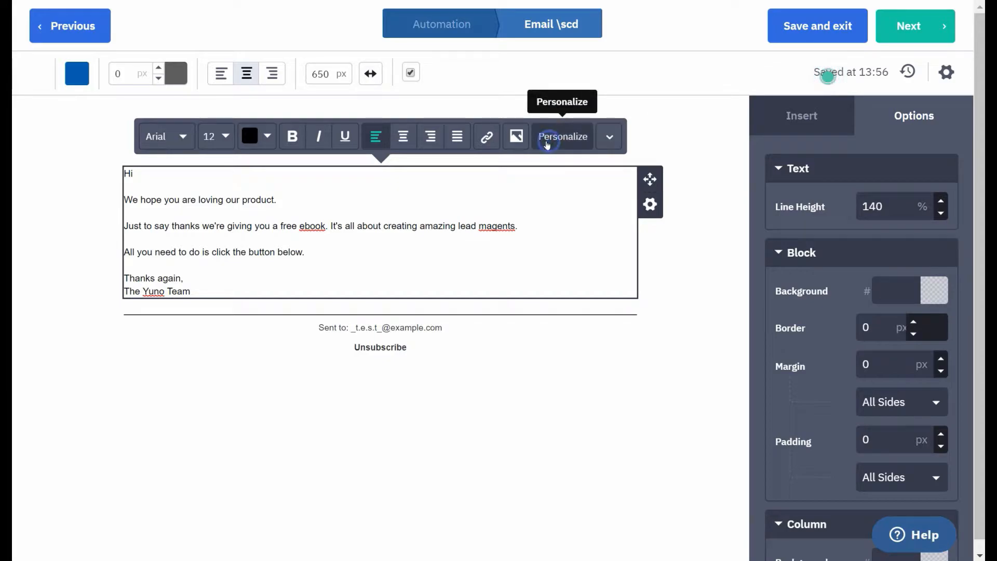
{"action": "left_click", "coordinate": [547, 137]}
{"action": "left_click", "coordinate": [464, 194]}
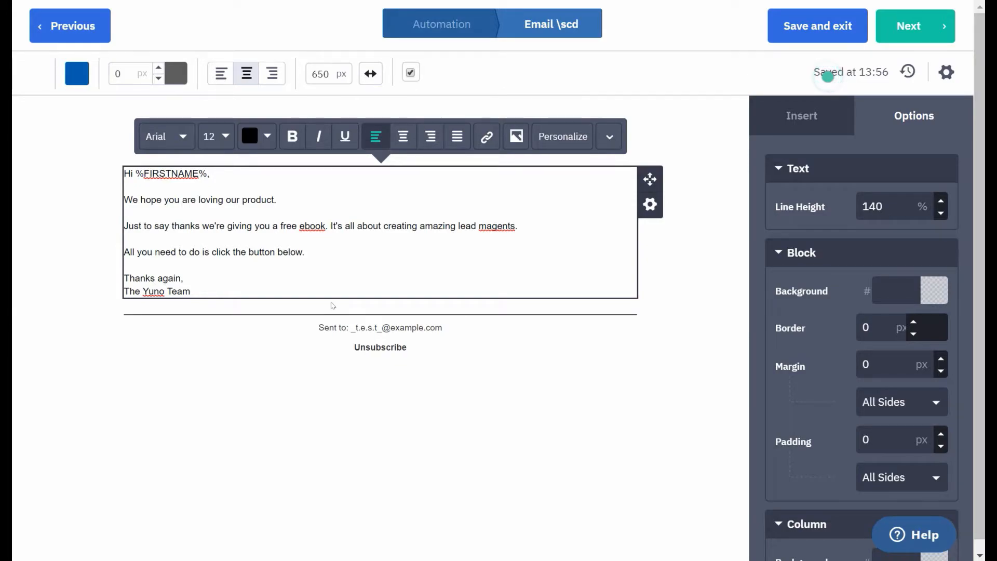
Insert a button block below the sign-off and paste the ebook PDF's URL as its link
{"action": "left_click", "coordinate": [804, 117]}
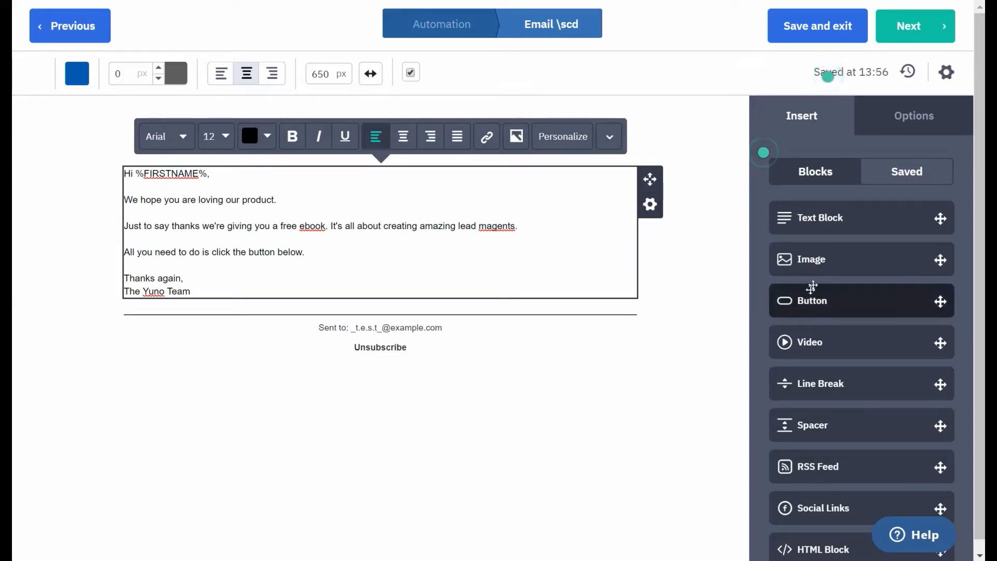
{"action": "left_click_drag", "start_coordinate": [817, 301], "coordinate": [320, 294]}
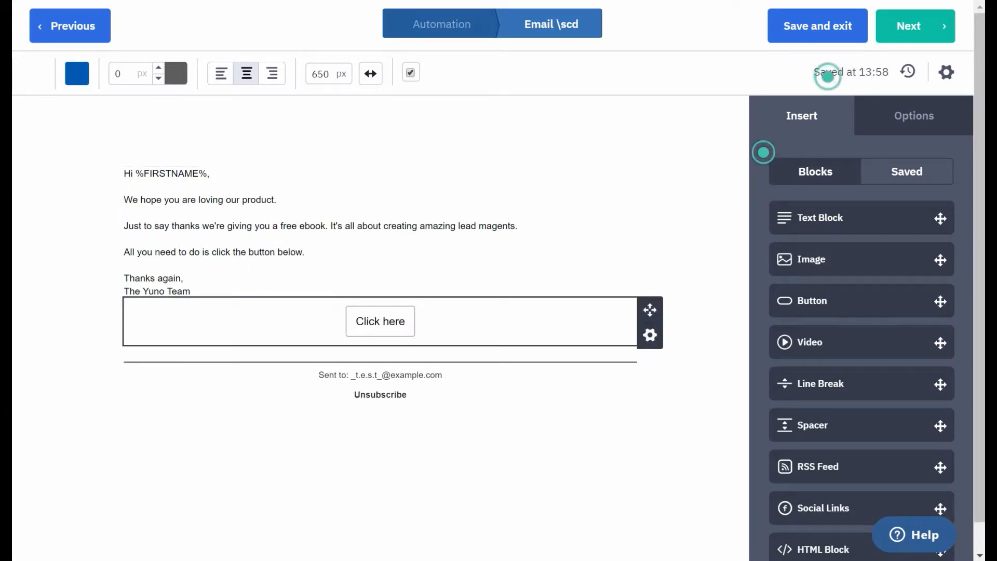
{"action": "left_click", "coordinate": [376, 323]}
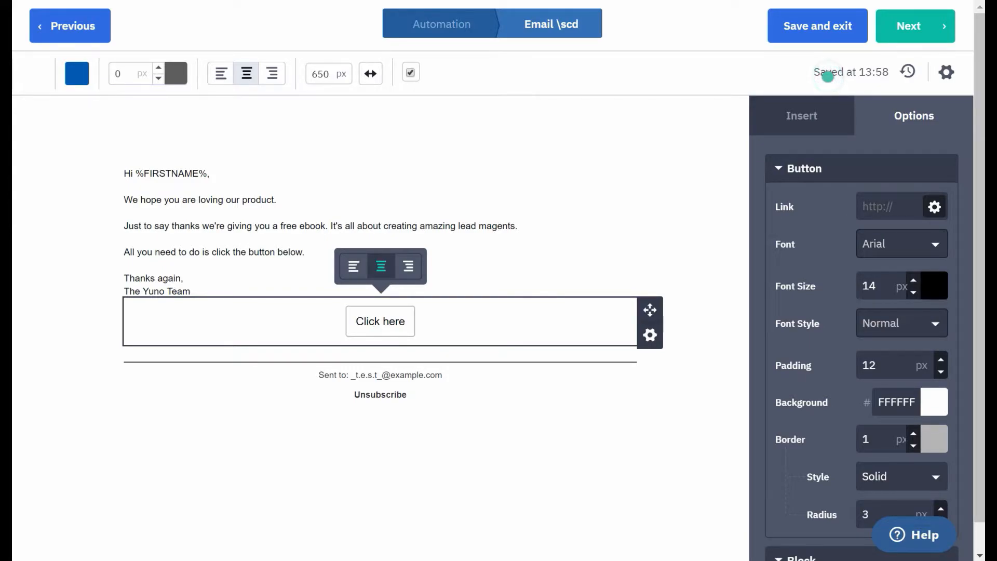
{"action": "left_click", "coordinate": [877, 208]}
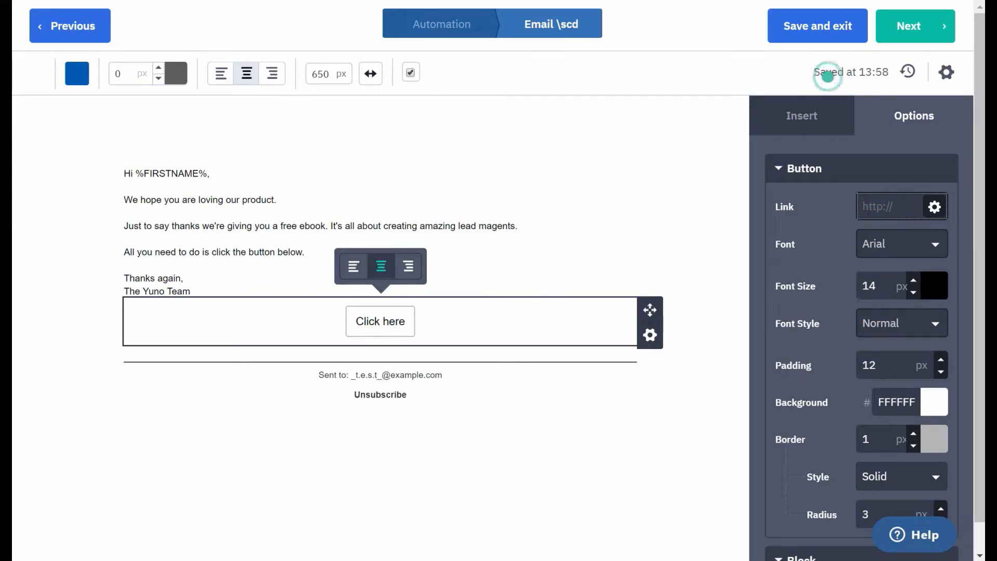
{"action": "key", "text": "ctrl+v"}
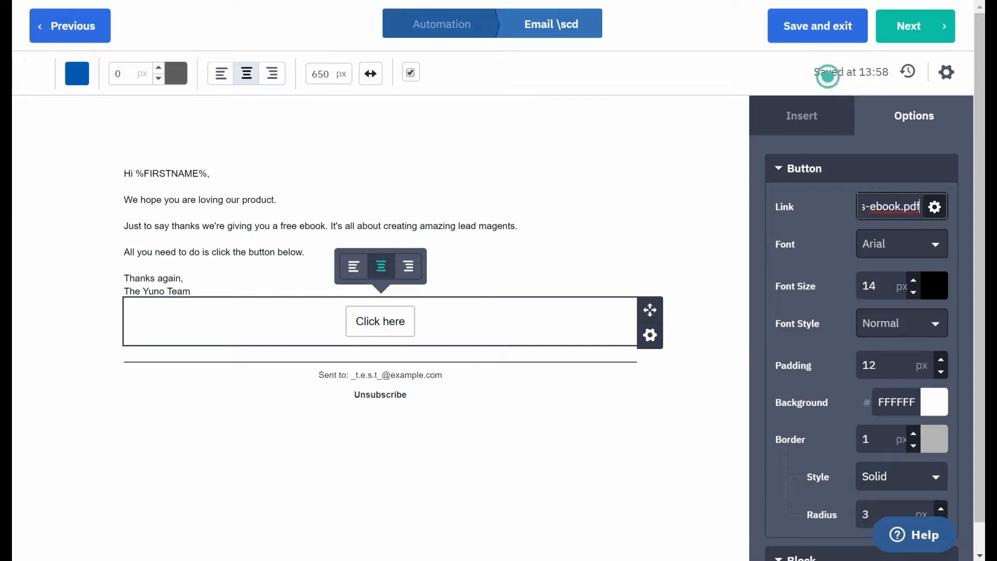
Set the button text to the Open Sans font, 16 px size and bold style
{"action": "left_click", "coordinate": [884, 248]}
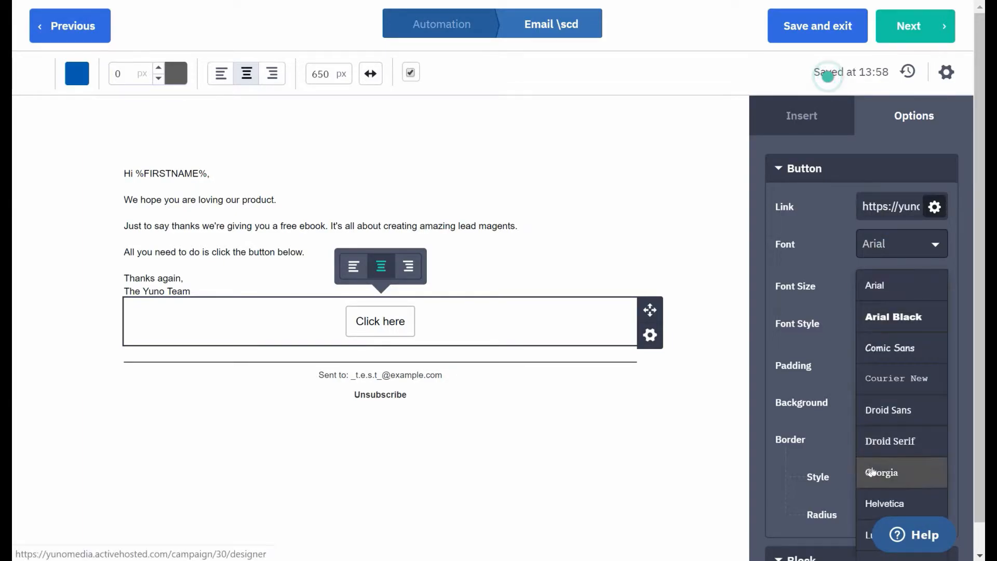
{"action": "scroll", "coordinate": [877, 473], "scroll_direction": "down", "scroll_amount": 3}
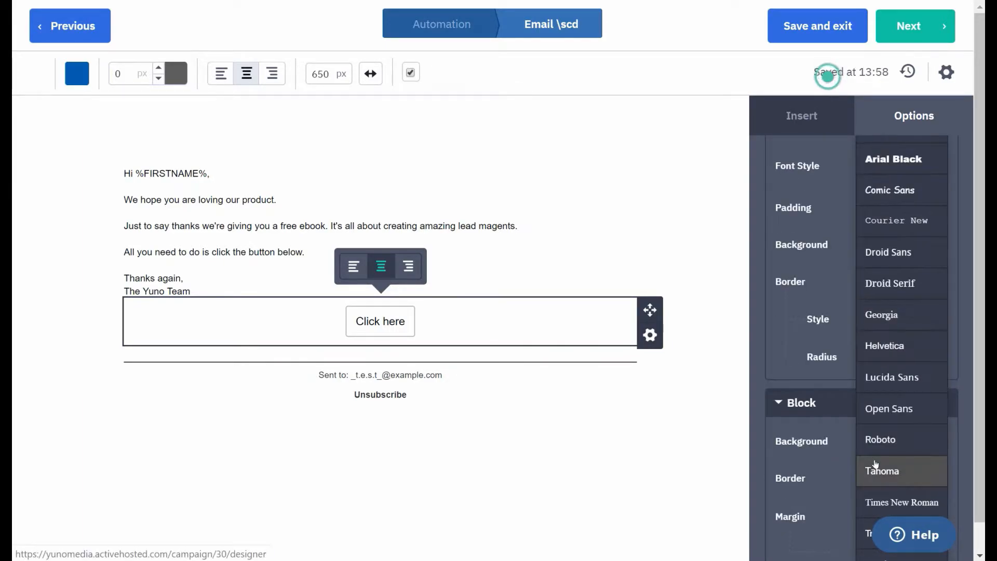
{"action": "left_click", "coordinate": [882, 409]}
{"action": "scroll", "coordinate": [881, 407], "scroll_direction": "up", "scroll_amount": 2}
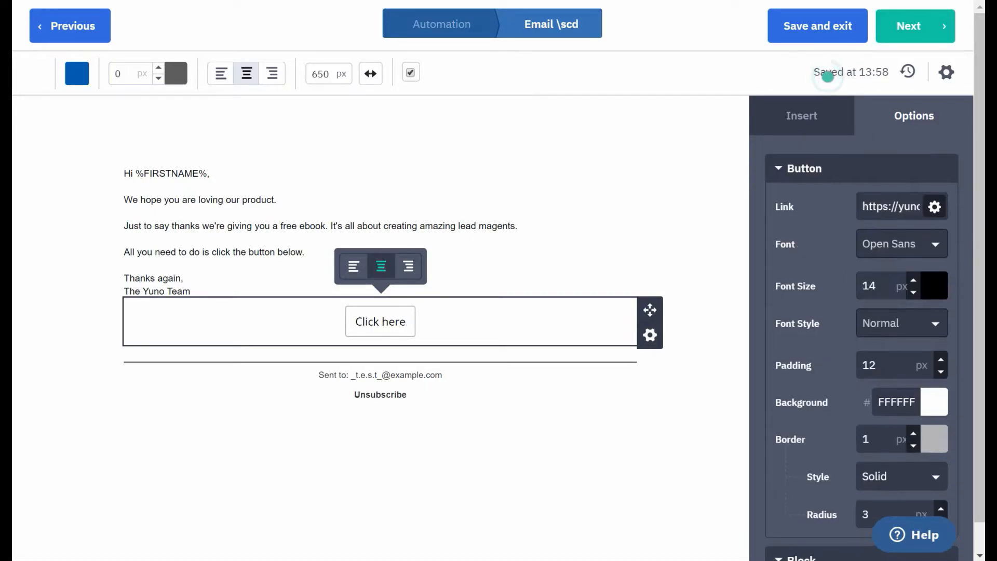
{"action": "left_click", "coordinate": [912, 282]}
{"action": "left_click", "coordinate": [912, 282]}
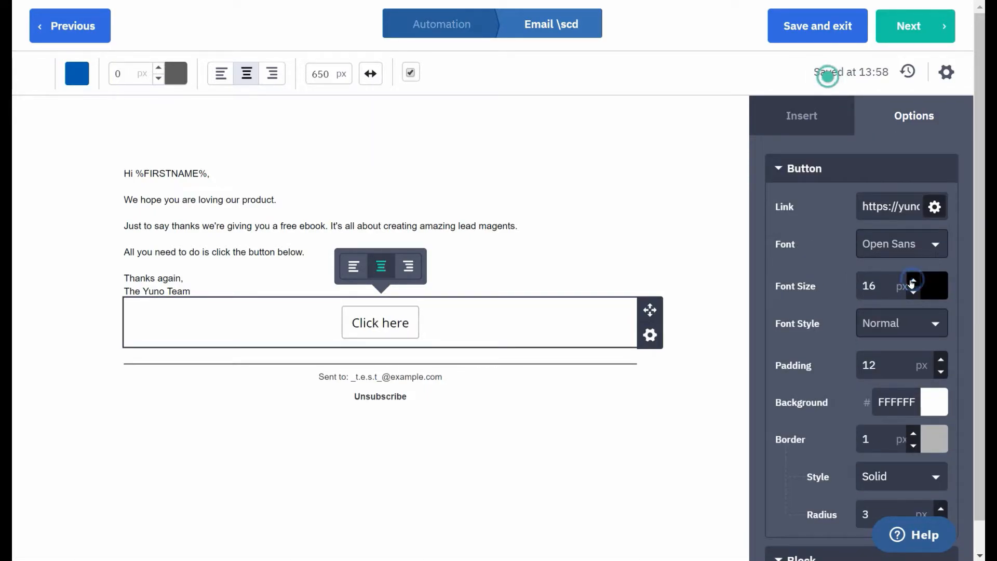
{"action": "left_click", "coordinate": [933, 323]}
{"action": "left_click", "coordinate": [873, 395]}
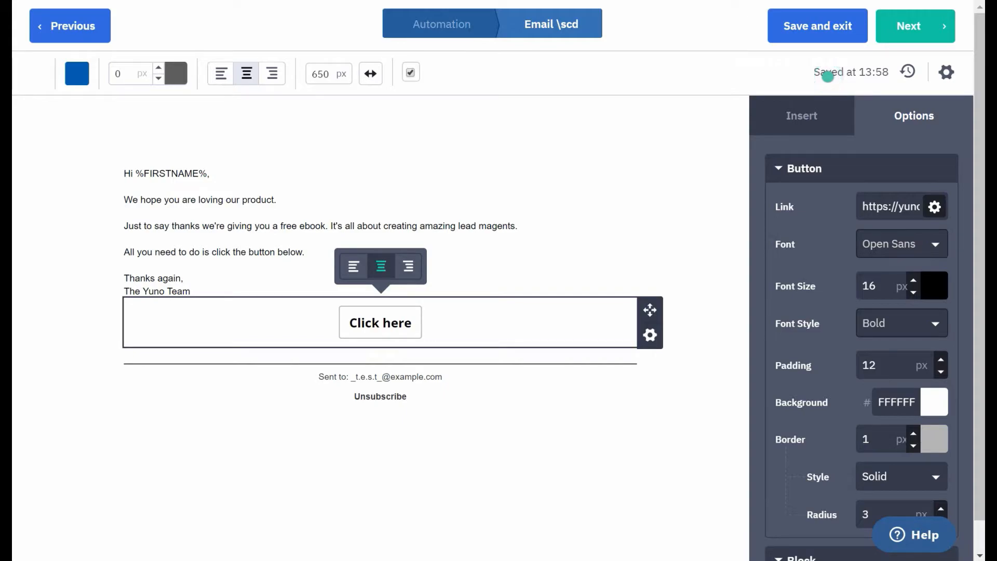
Set the button's background color to EB6566
{"action": "scroll", "coordinate": [926, 330], "scroll_direction": "down", "scroll_amount": 2}
{"action": "left_click", "coordinate": [926, 330]}
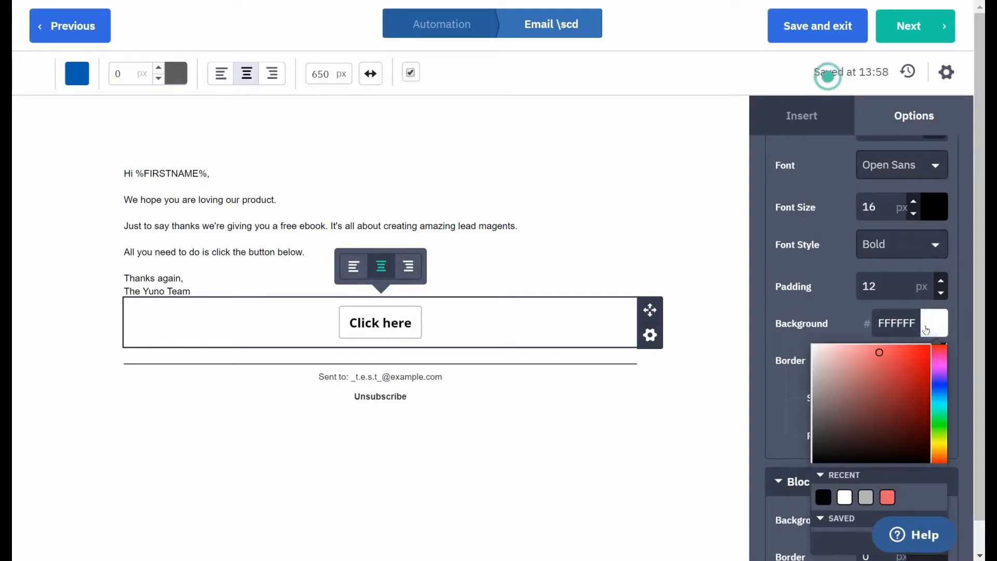
{"action": "scroll", "coordinate": [825, 394], "scroll_direction": "down", "scroll_amount": 4}
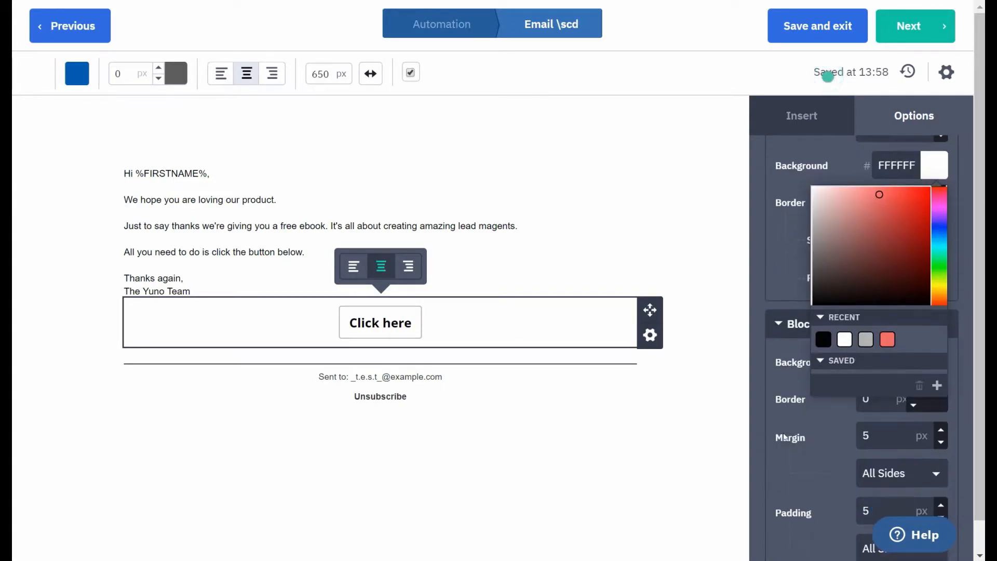
{"action": "left_click", "coordinate": [866, 340]}
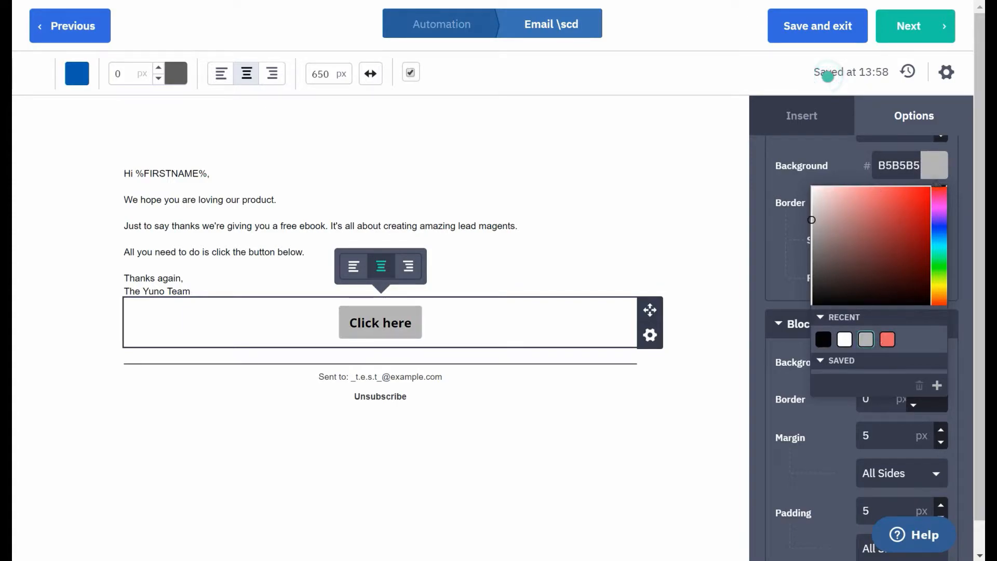
{"action": "double_click", "coordinate": [895, 167]}
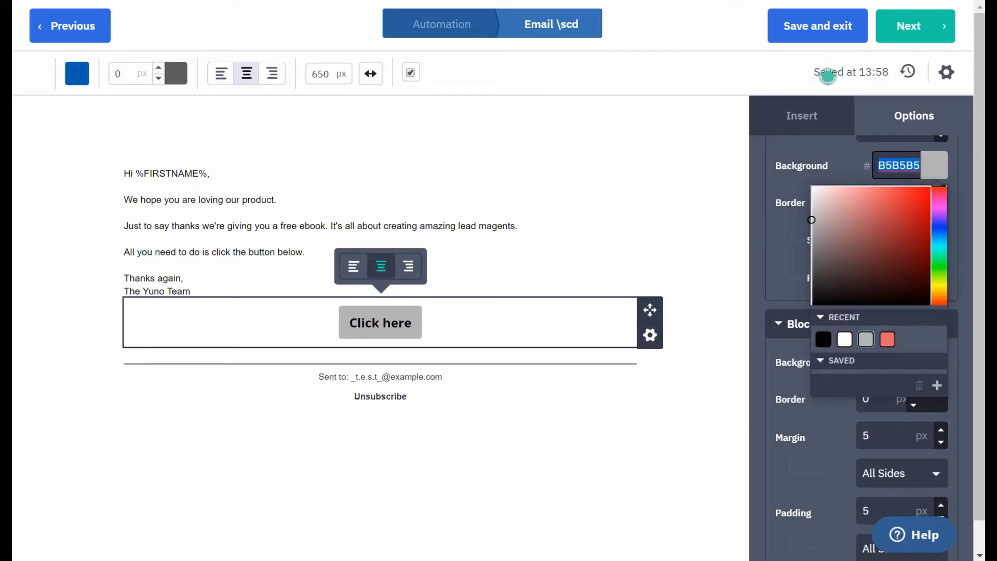
{"action": "type", "text": "eb6566"}
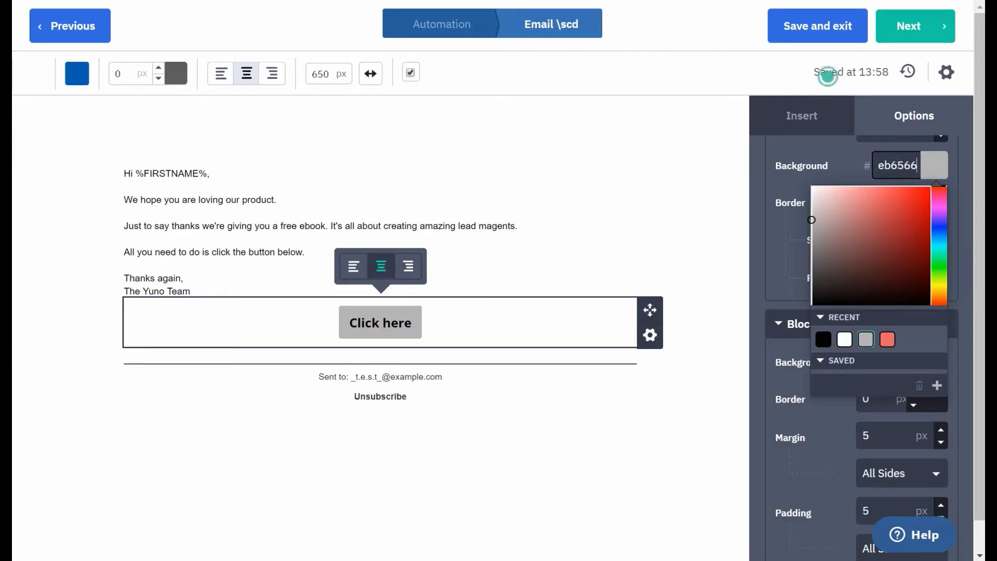
{"action": "key", "text": "Return"}
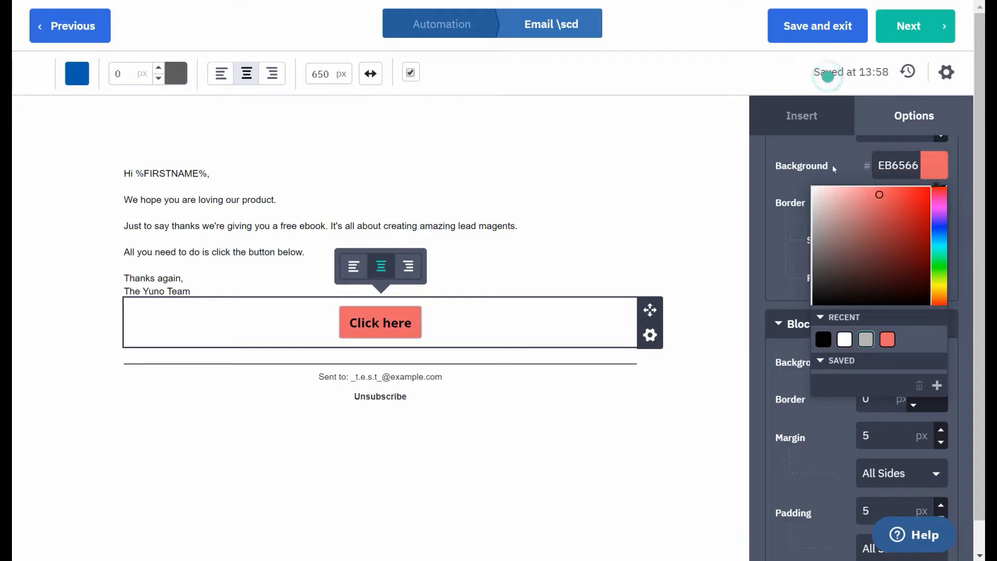
{"action": "left_click", "coordinate": [834, 168]}
Give the button a 4 px border in the recent black color 050505
{"action": "left_click", "coordinate": [914, 198]}
{"action": "left_click", "coordinate": [914, 198]}
{"action": "left_click", "coordinate": [913, 198]}
{"action": "left_click", "coordinate": [913, 198]}
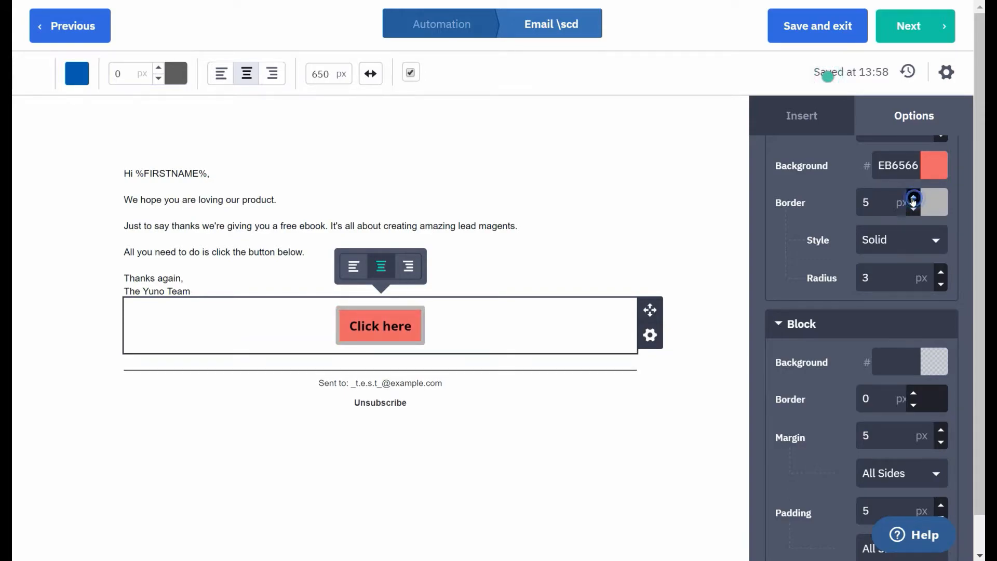
{"action": "left_click", "coordinate": [913, 208]}
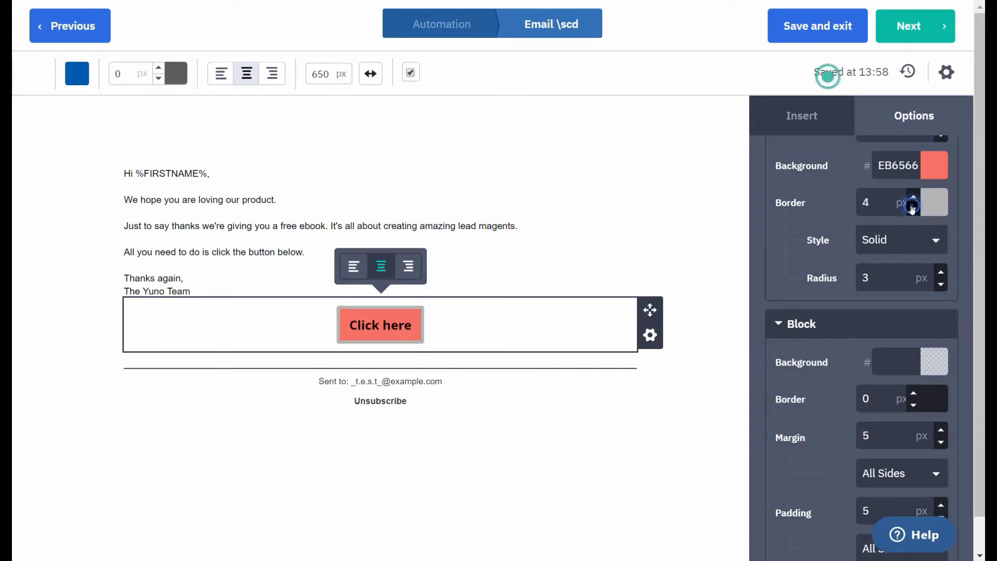
{"action": "left_click", "coordinate": [933, 202]}
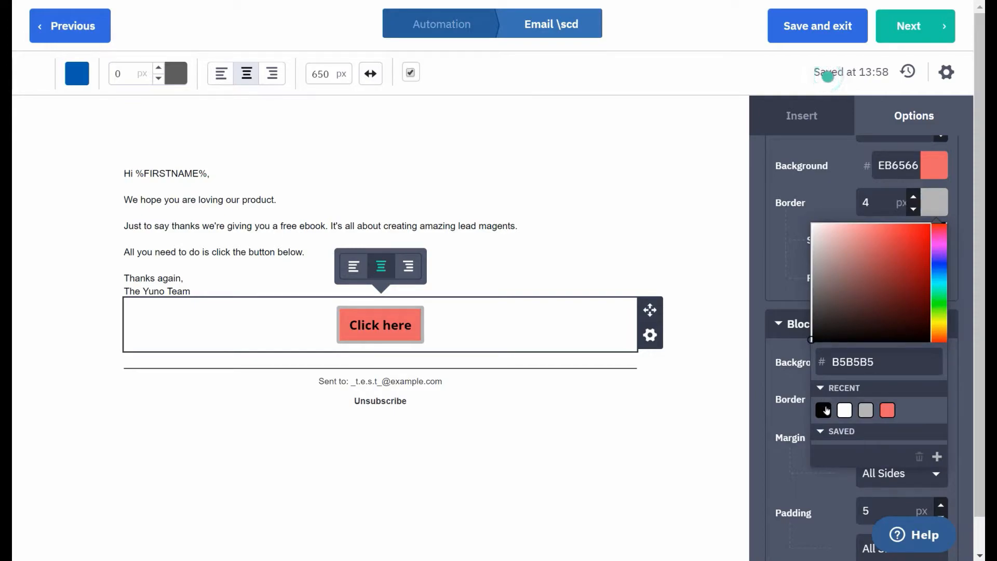
{"action": "left_click", "coordinate": [822, 413]}
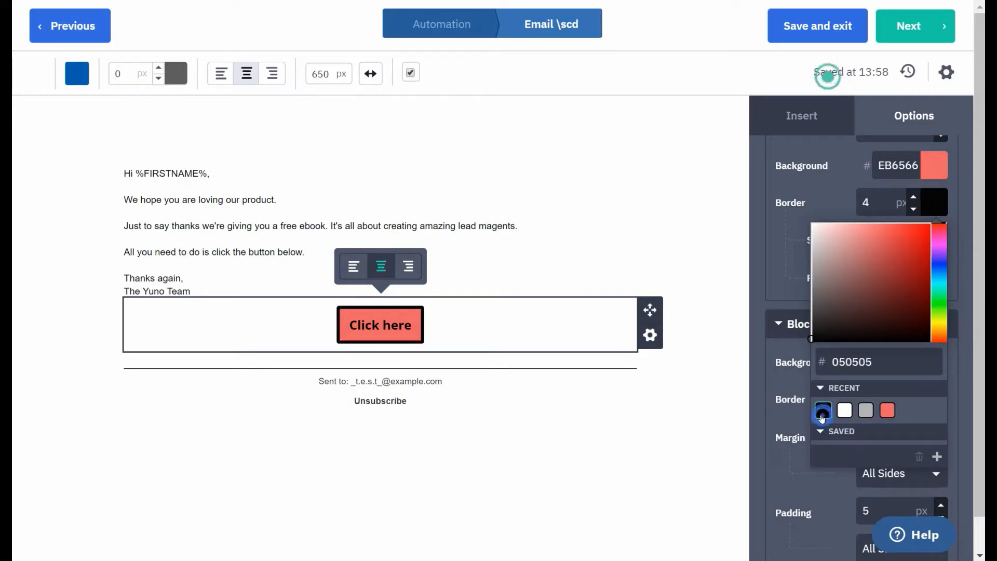
{"action": "left_click", "coordinate": [787, 240]}
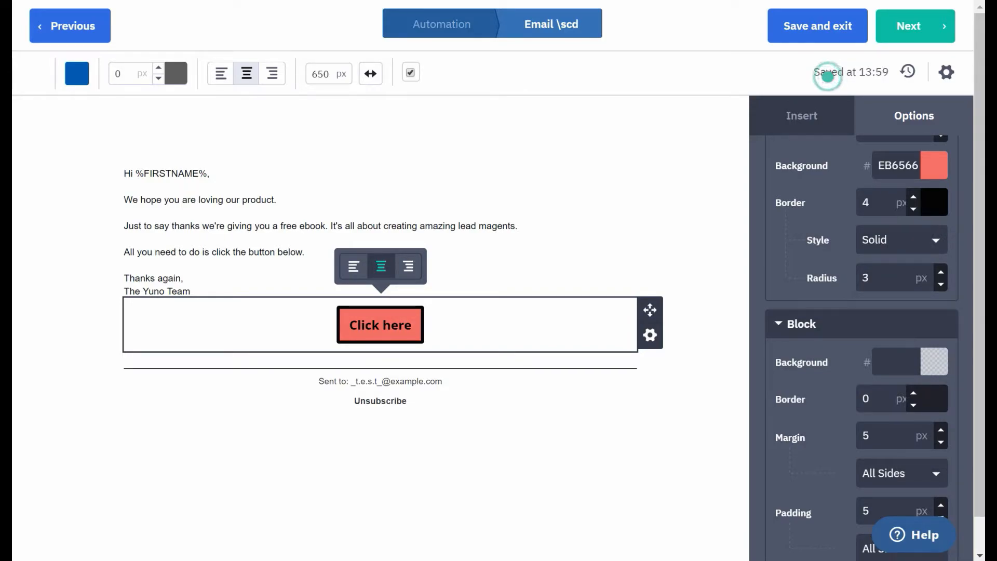
Round the button's corners by raising the border radius to 28 px
{"action": "left_click", "coordinate": [940, 272]}
{"action": "left_click", "coordinate": [940, 272]}
{"action": "left_click", "coordinate": [941, 272]}
{"action": "left_click", "coordinate": [941, 272]}
{"action": "left_click", "coordinate": [941, 272]}
{"action": "left_click", "coordinate": [941, 273]}
{"action": "left_click", "coordinate": [941, 272]}
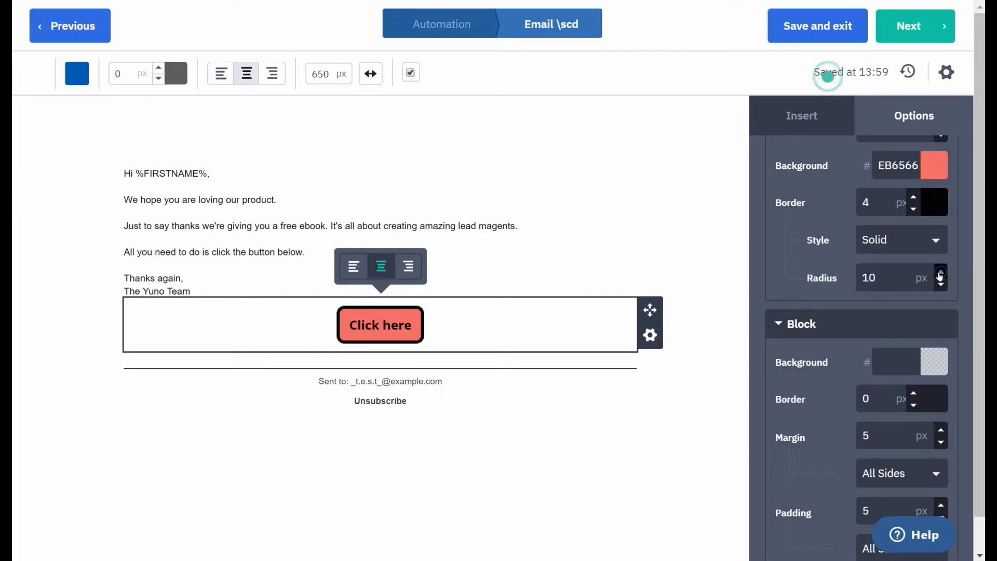
{"action": "left_click", "coordinate": [940, 272]}
{"action": "left_click", "coordinate": [941, 272]}
{"action": "left_click", "coordinate": [941, 272]}
{"action": "left_click", "coordinate": [940, 273]}
{"action": "left_click", "coordinate": [941, 272]}
{"action": "left_click", "coordinate": [941, 272]}
{"action": "left_click", "coordinate": [941, 272]}
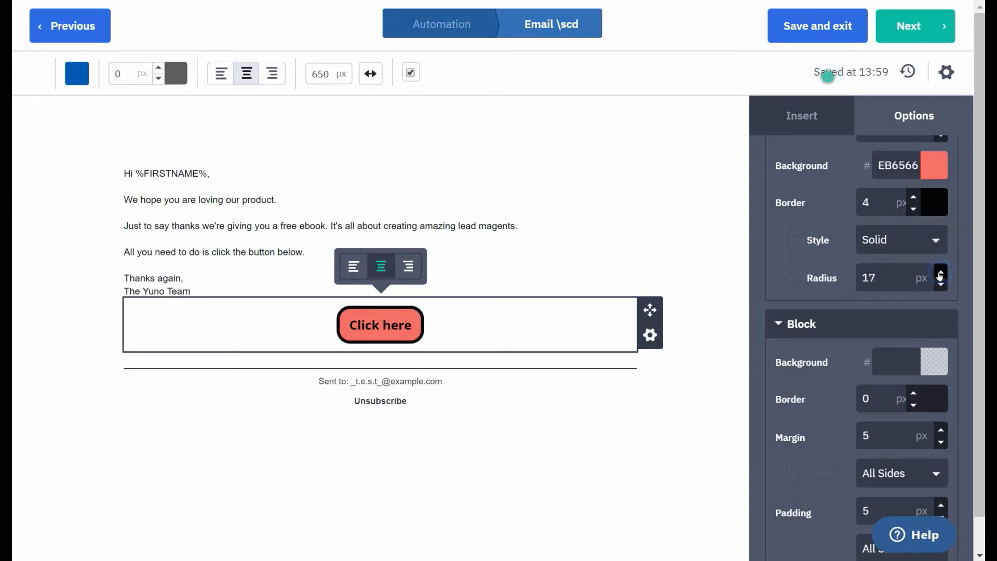
{"action": "left_click", "coordinate": [941, 272]}
{"action": "left_click", "coordinate": [941, 272]}
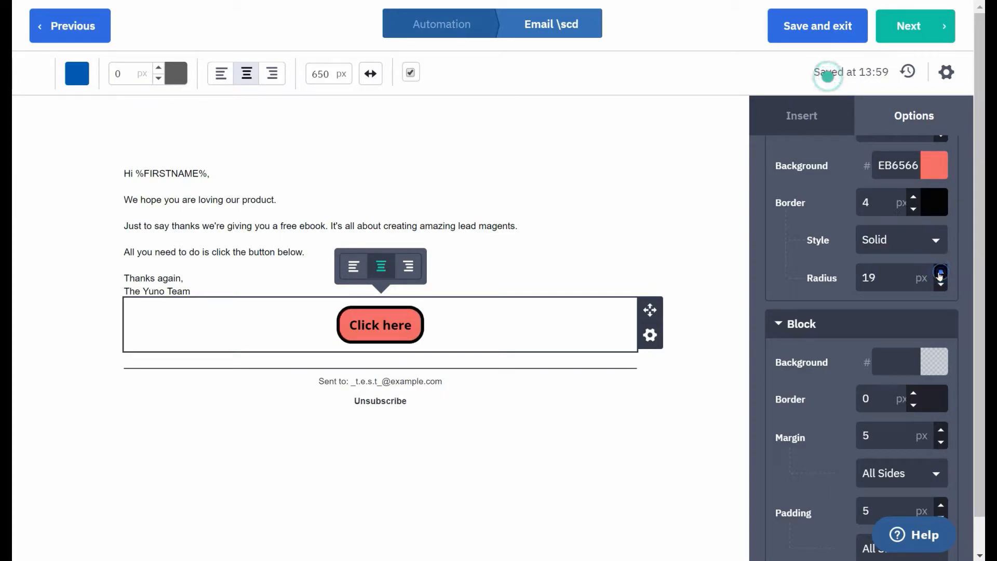
{"action": "left_click", "coordinate": [941, 272]}
{"action": "left_click", "coordinate": [941, 272]}
{"action": "left_click", "coordinate": [940, 272]}
{"action": "left_click", "coordinate": [940, 273]}
{"action": "left_click", "coordinate": [940, 272]}
{"action": "left_click", "coordinate": [940, 272]}
{"action": "left_click", "coordinate": [941, 272]}
{"action": "left_click", "coordinate": [941, 272]}
{"action": "left_click", "coordinate": [941, 272]}
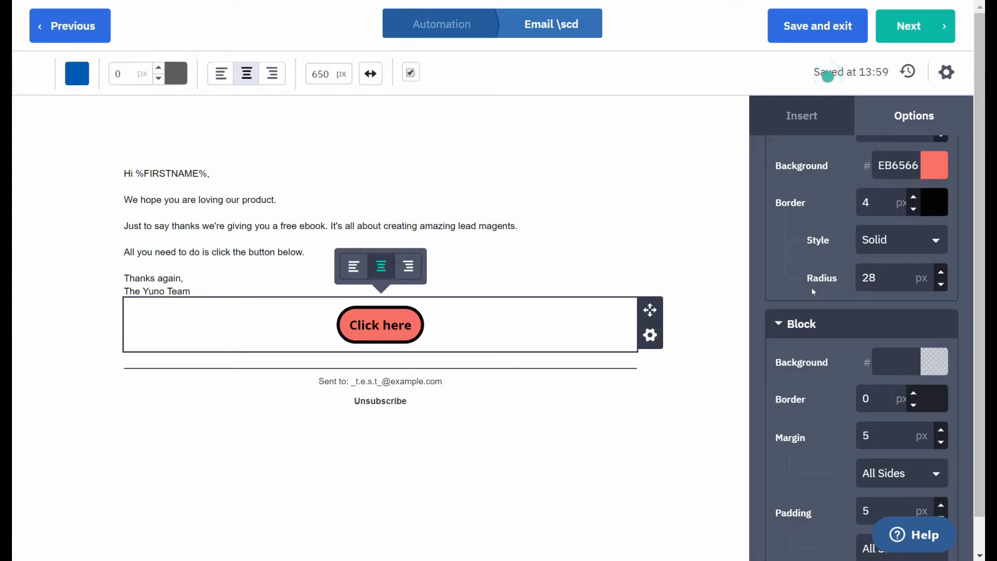
Look over the button's remaining settings and show the content blocks that can be inserted into the email
{"action": "scroll", "coordinate": [813, 289], "scroll_direction": "down", "scroll_amount": 2}
{"action": "scroll", "coordinate": [813, 289], "scroll_direction": "up", "scroll_amount": 4}
{"action": "scroll", "coordinate": [812, 289], "scroll_direction": "up", "scroll_amount": 1}
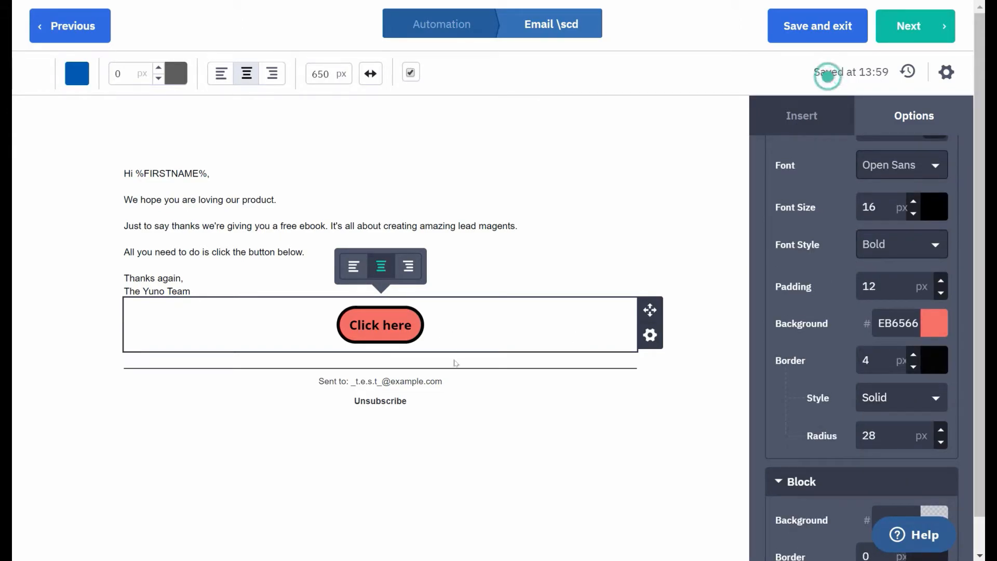
{"action": "left_click", "coordinate": [781, 123]}
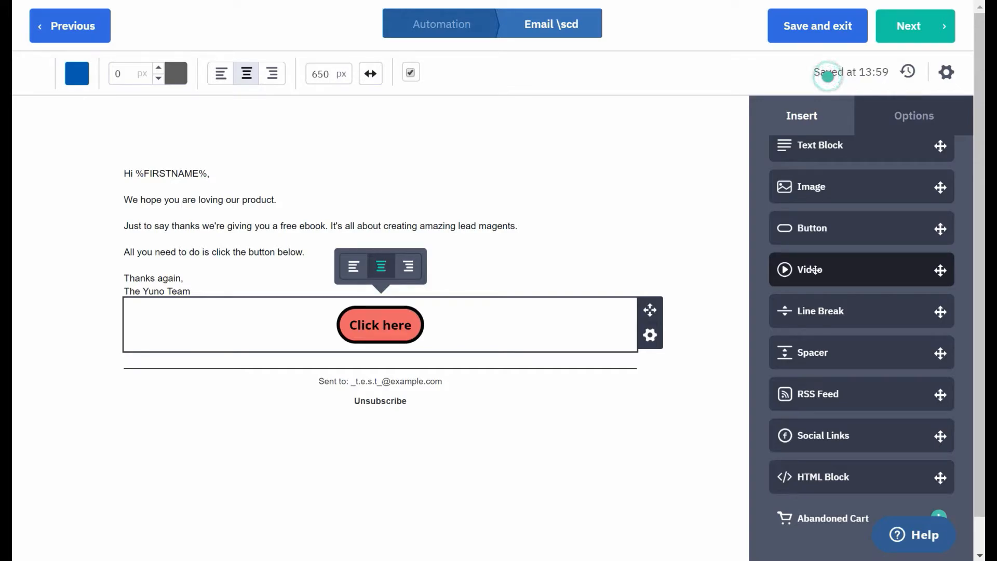
Insert a video block directly below the Click here button and paste the copied video URL as its source
{"action": "left_click_drag", "start_coordinate": [814, 270], "coordinate": [353, 360]}
{"action": "left_click_drag", "start_coordinate": [828, 267], "coordinate": [320, 350]}
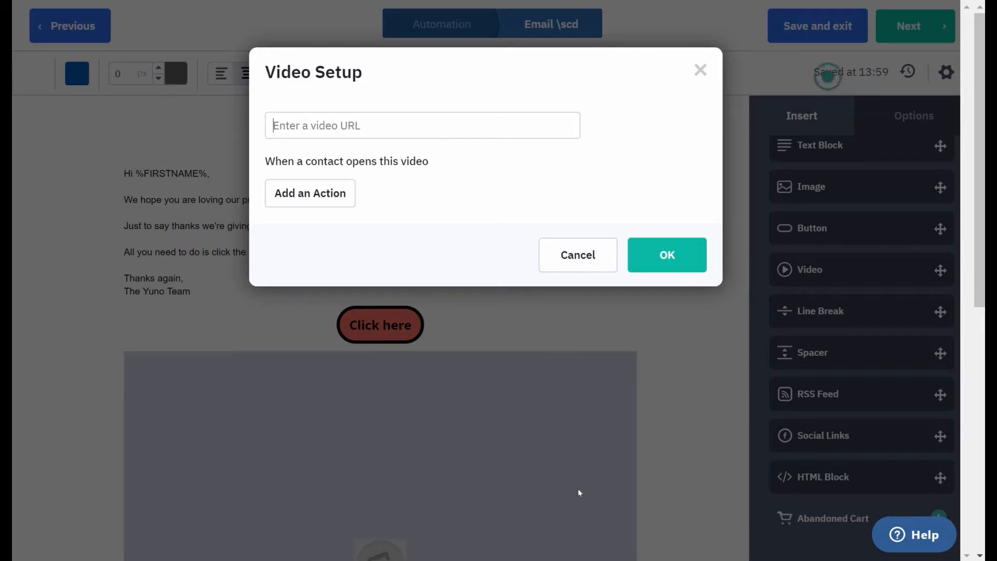
{"action": "mouse_move", "coordinate": [587, 560]}
{"action": "left_click", "coordinate": [656, 521]}
{"action": "key", "text": "alt+Tab"}
{"action": "left_click", "coordinate": [390, 127]}
{"action": "key", "text": "ctrl+v"}
{"action": "left_click", "coordinate": [670, 254]}
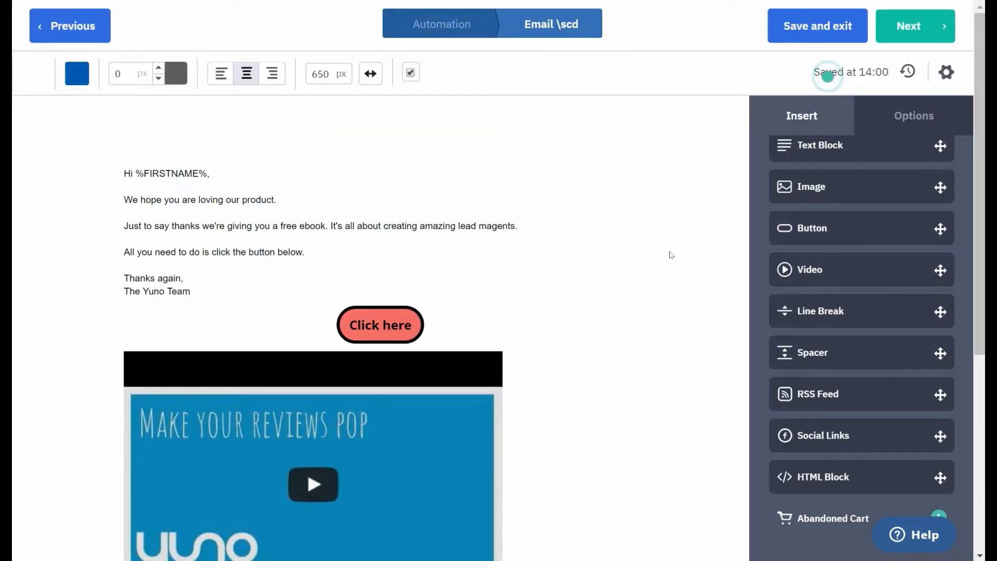
Center the video horizontally within its block
{"action": "scroll", "coordinate": [670, 254], "scroll_direction": "down", "scroll_amount": 4}
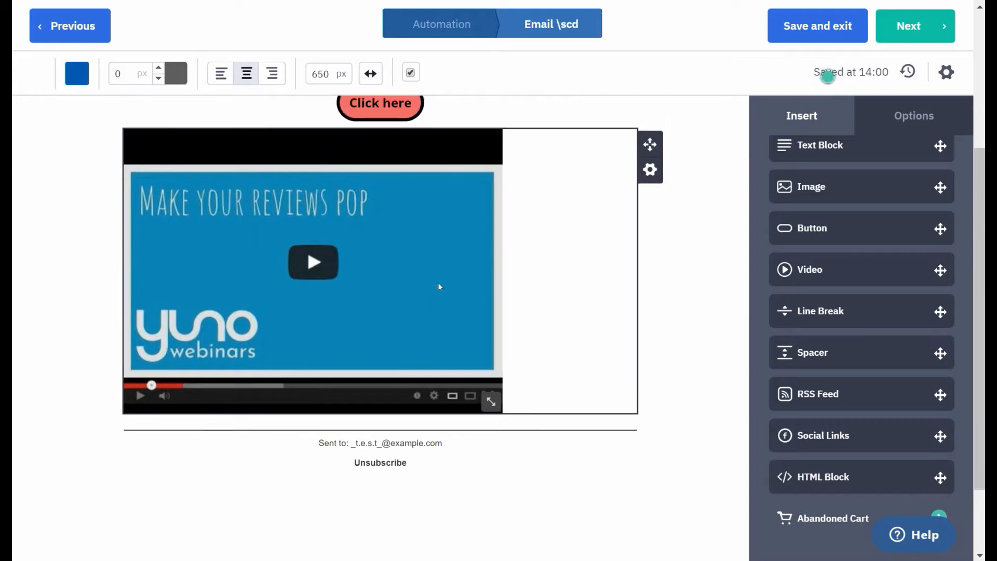
{"action": "scroll", "coordinate": [439, 287], "scroll_direction": "up", "scroll_amount": 1}
{"action": "left_click", "coordinate": [439, 286]}
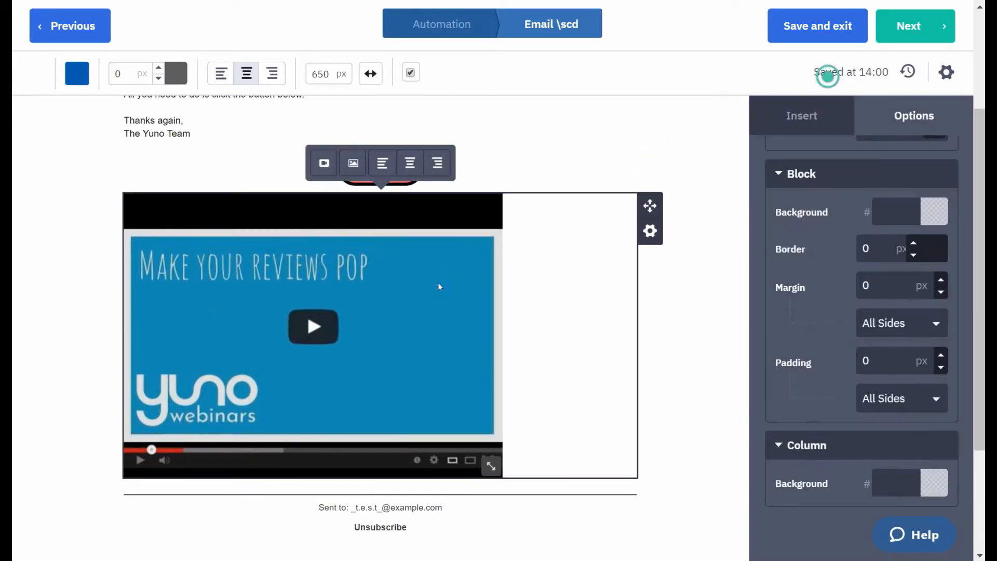
{"action": "left_click", "coordinate": [409, 165]}
{"action": "left_click", "coordinate": [662, 312]}
{"action": "scroll", "coordinate": [586, 254], "scroll_direction": "up", "scroll_amount": 3}
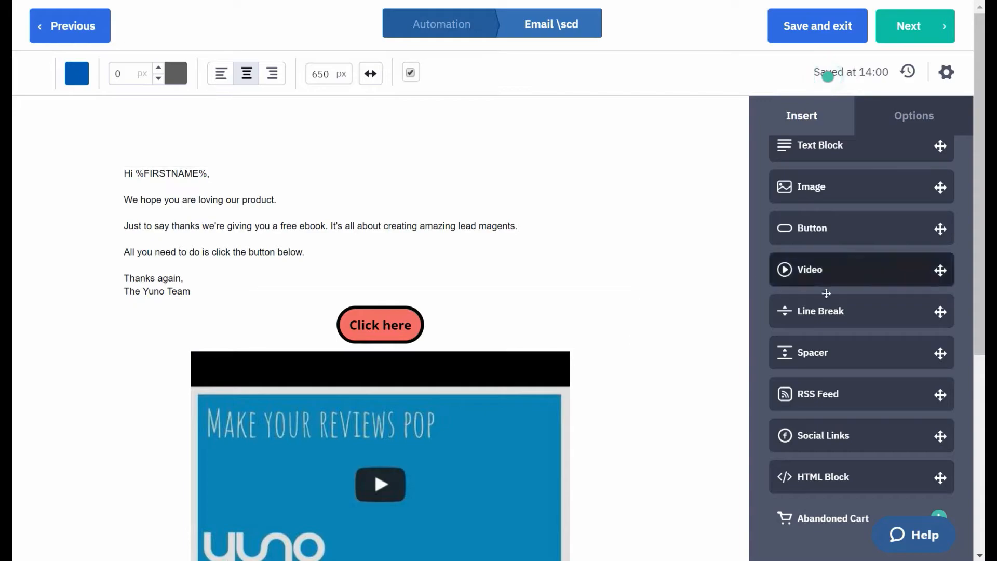
Try a line break between the Click here button and the video, and delete it again
{"action": "left_click_drag", "start_coordinate": [820, 310], "coordinate": [365, 357]}
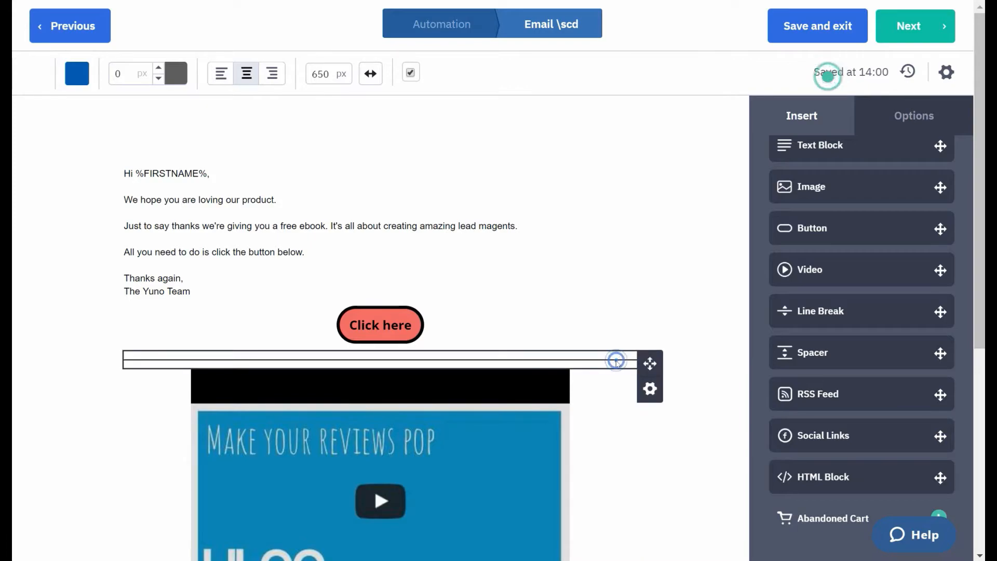
{"action": "left_click", "coordinate": [650, 389]}
{"action": "left_click", "coordinate": [650, 390]}
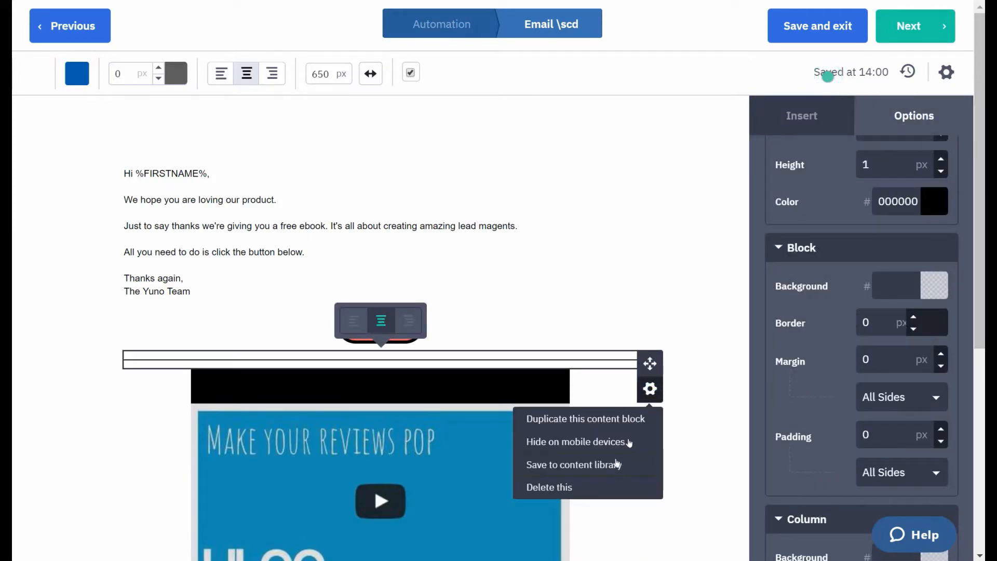
{"action": "left_click", "coordinate": [573, 486]}
{"action": "left_click", "coordinate": [620, 489]}
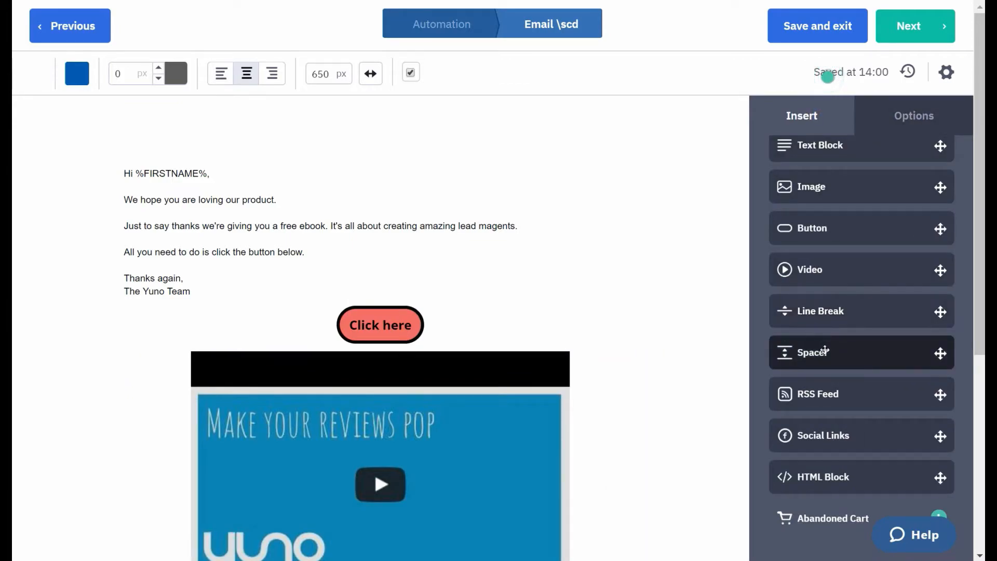
Try a spacer between the Click here button and the video, and remove it again
{"action": "left_click_drag", "start_coordinate": [825, 350], "coordinate": [358, 351]}
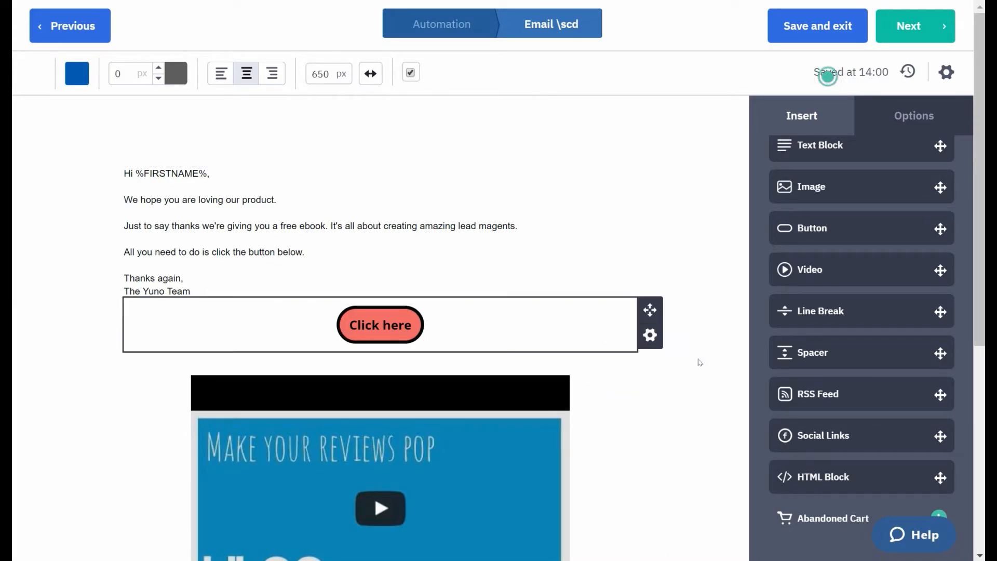
{"action": "scroll", "coordinate": [698, 359], "scroll_direction": "down", "scroll_amount": 2}
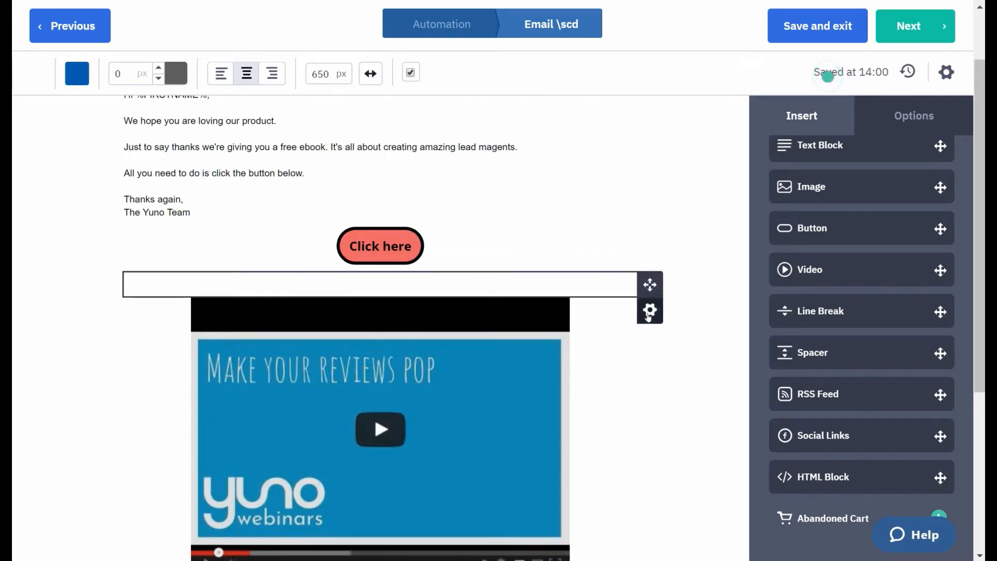
{"action": "left_click", "coordinate": [647, 311]}
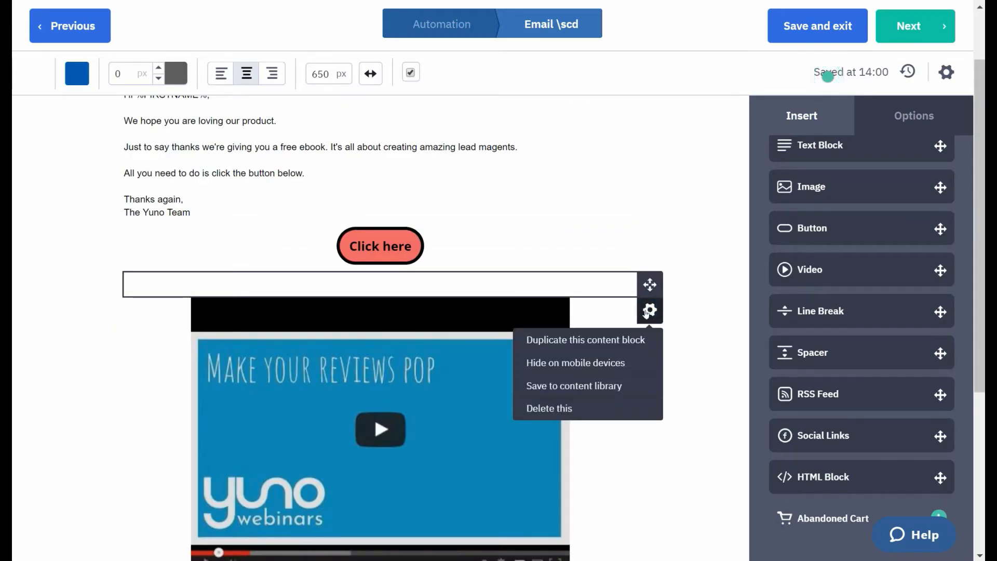
{"action": "left_click", "coordinate": [569, 408]}
{"action": "left_click", "coordinate": [619, 411]}
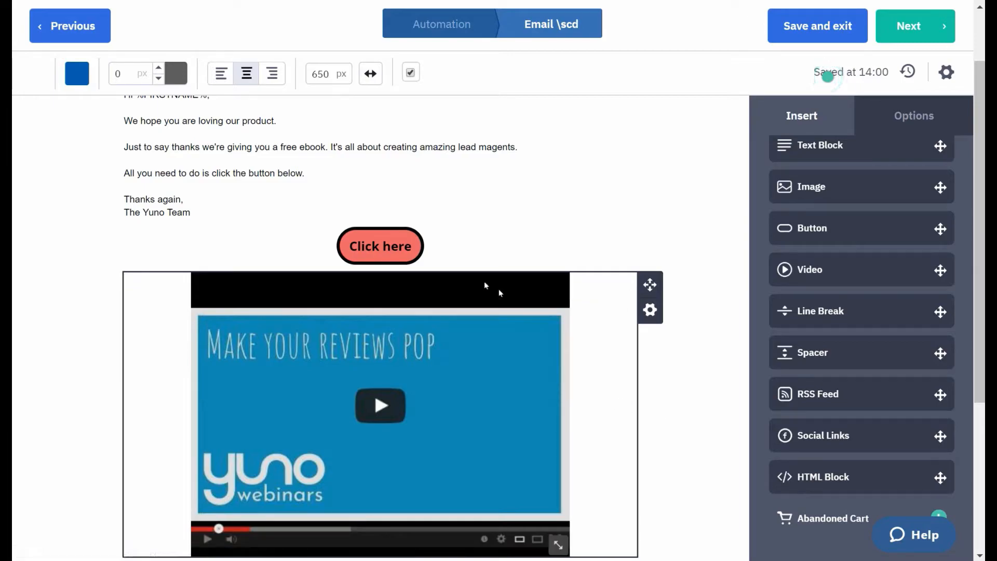
Set separate margins per side for the button's block and raise its bottom margin to 10 px
{"action": "left_click", "coordinate": [456, 243]}
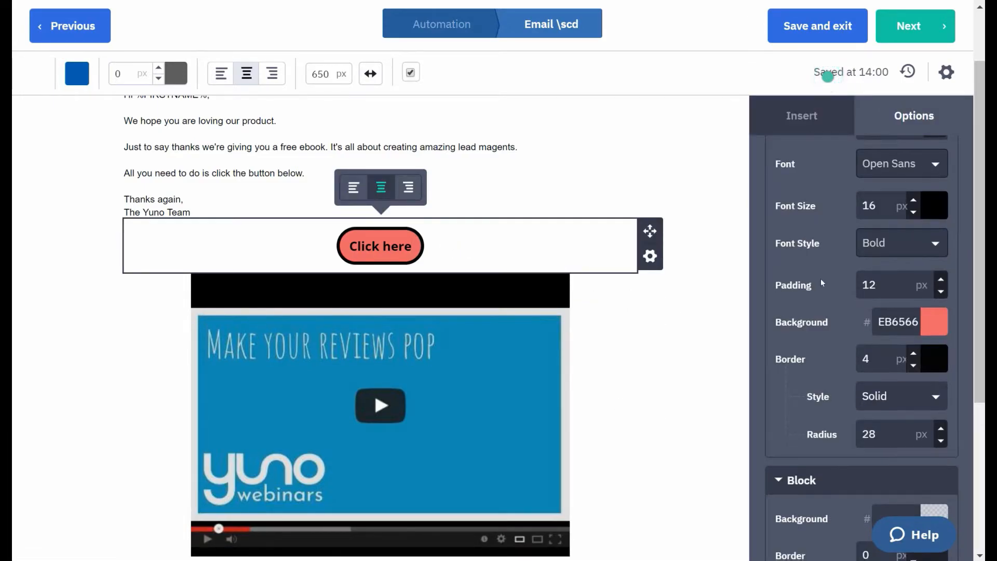
{"action": "scroll", "coordinate": [821, 281], "scroll_direction": "down", "scroll_amount": 5}
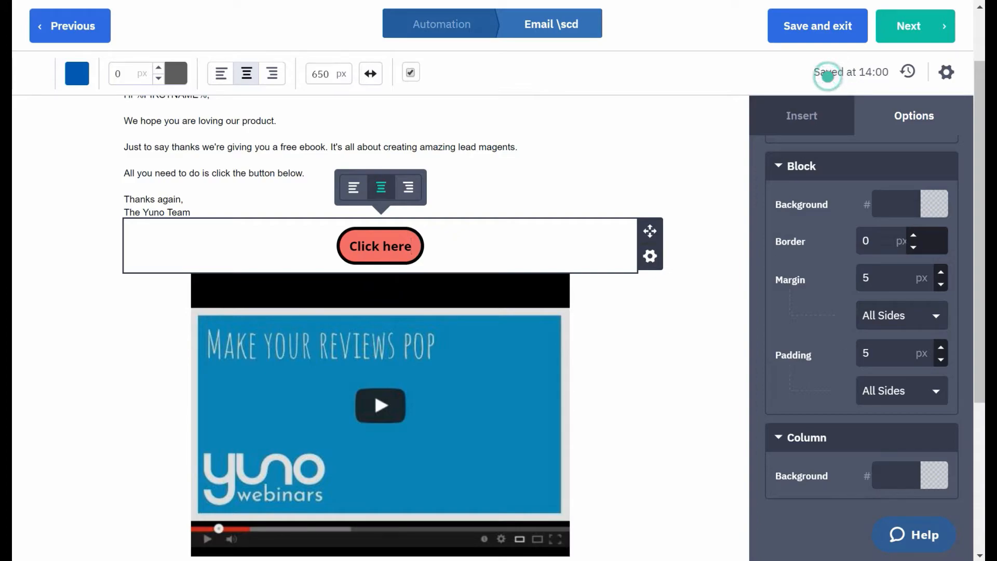
{"action": "left_click", "coordinate": [901, 315]}
{"action": "left_click", "coordinate": [913, 349]}
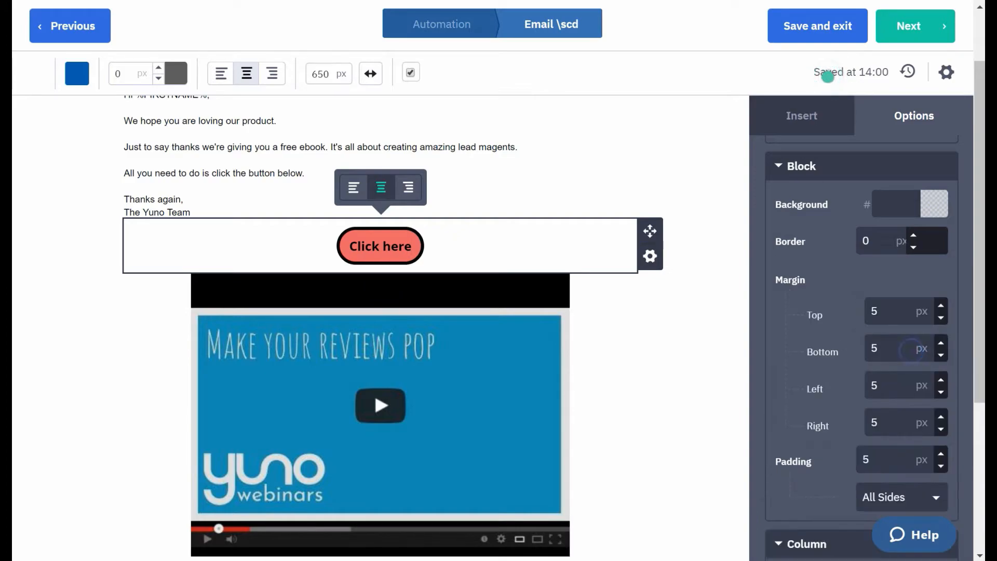
{"action": "left_click", "coordinate": [941, 343]}
{"action": "left_click", "coordinate": [940, 342]}
{"action": "left_click", "coordinate": [940, 343]}
{"action": "left_click", "coordinate": [940, 343]}
{"action": "left_click", "coordinate": [940, 343]}
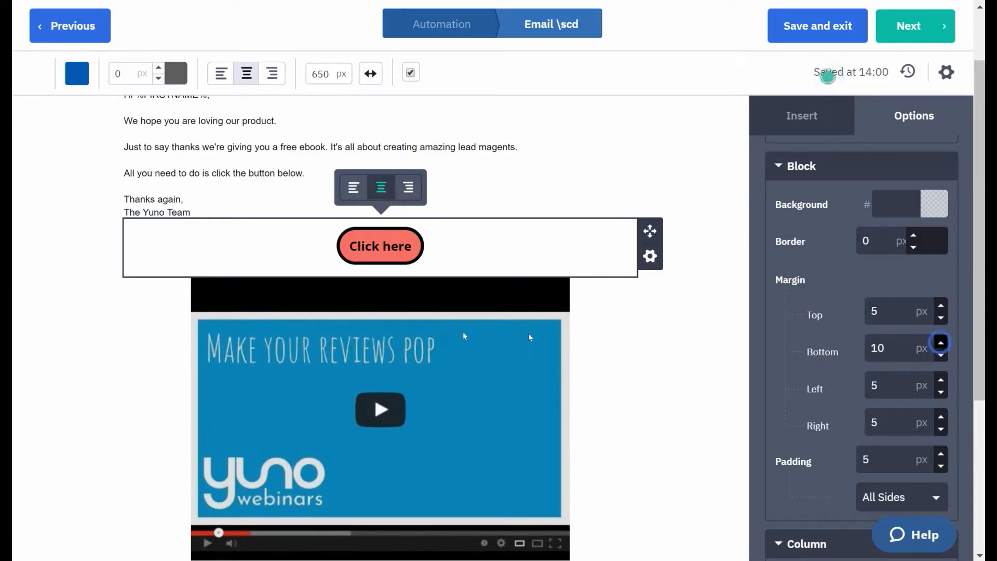
{"action": "left_click", "coordinate": [940, 343]}
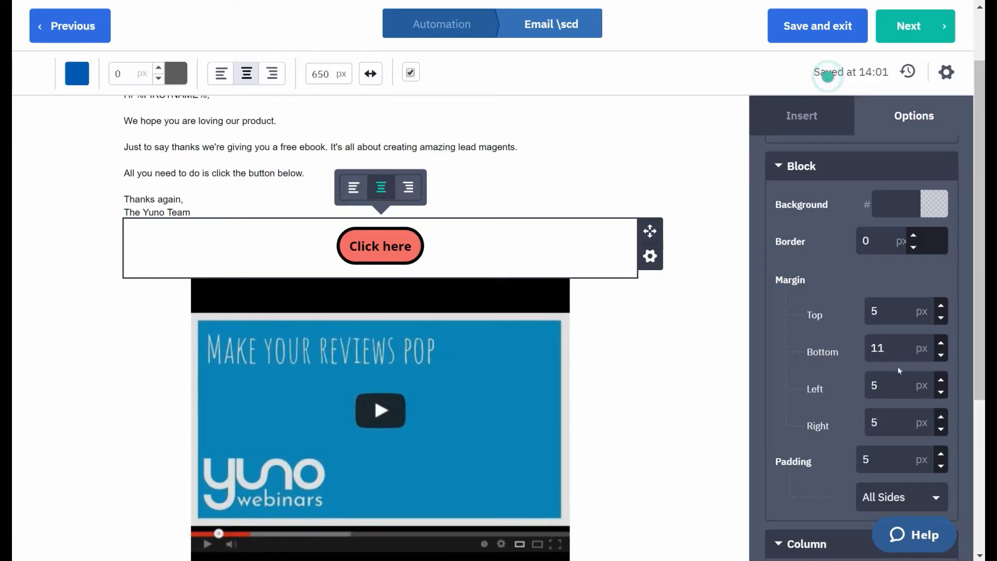
{"action": "left_click", "coordinate": [941, 355]}
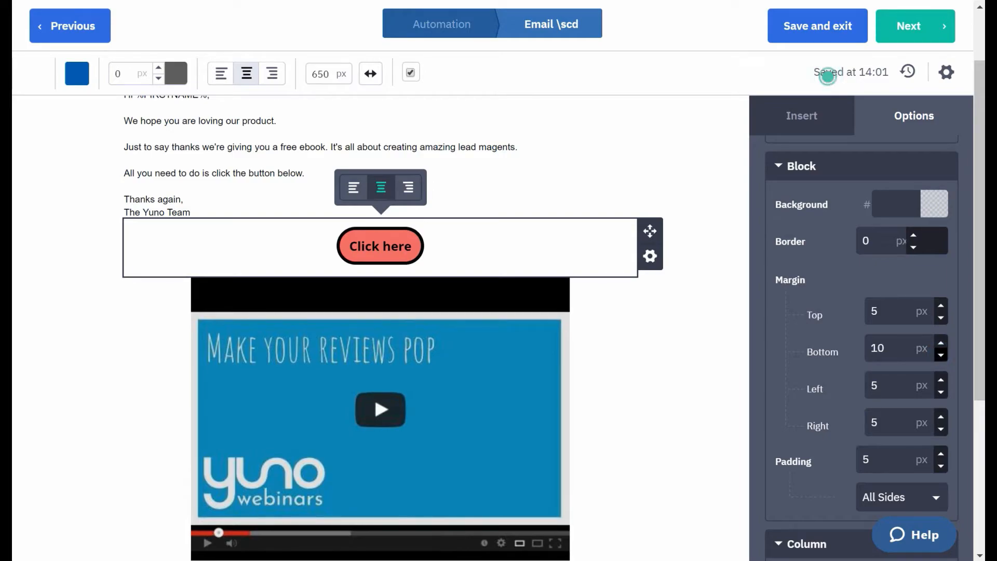
{"action": "scroll", "coordinate": [669, 321], "scroll_direction": "down", "scroll_amount": 3}
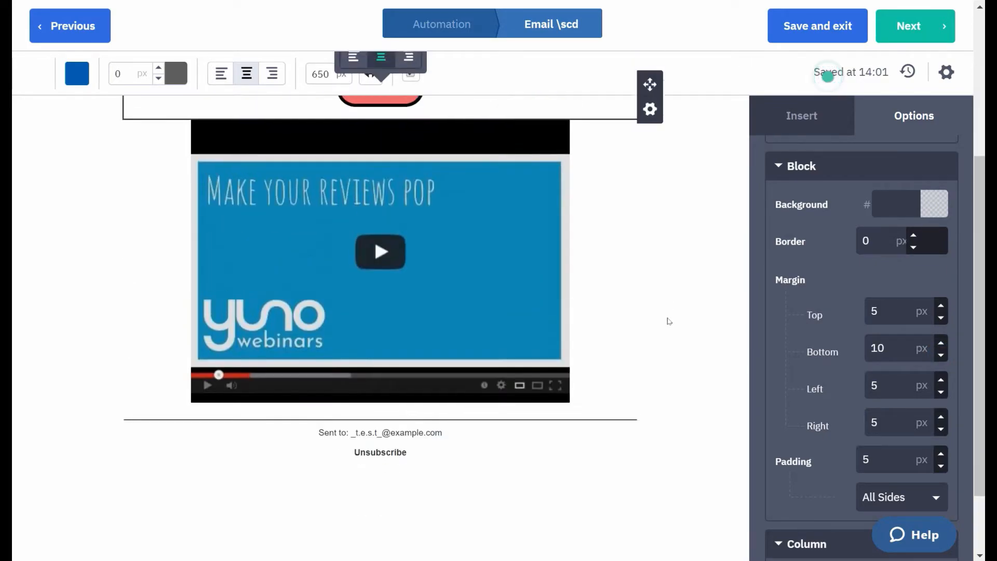
{"action": "scroll", "coordinate": [669, 321], "scroll_direction": "up", "scroll_amount": 3}
Insert a social links block below the video, above the footer line
{"action": "left_click", "coordinate": [802, 115]}
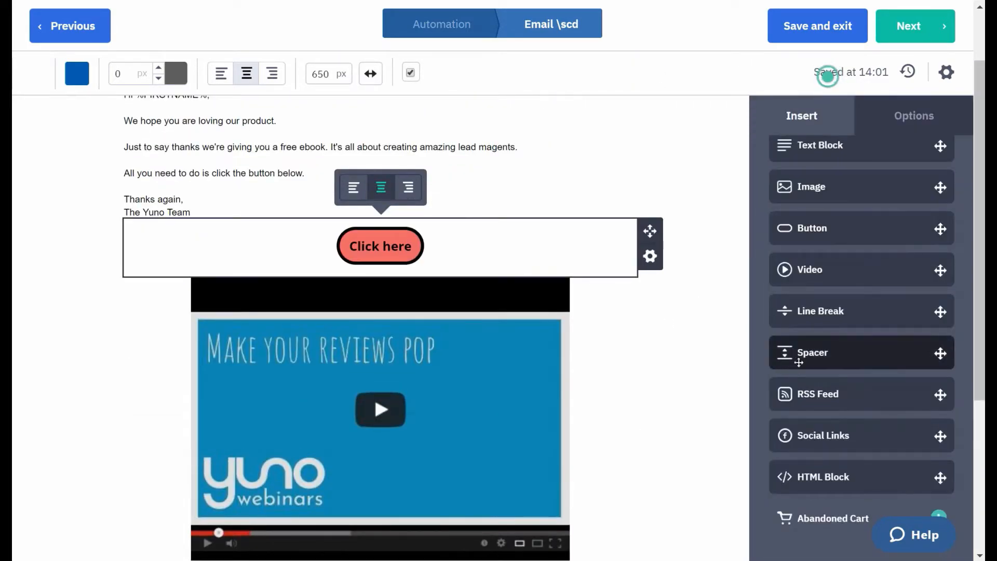
{"action": "scroll", "coordinate": [737, 379], "scroll_direction": "down", "scroll_amount": 2}
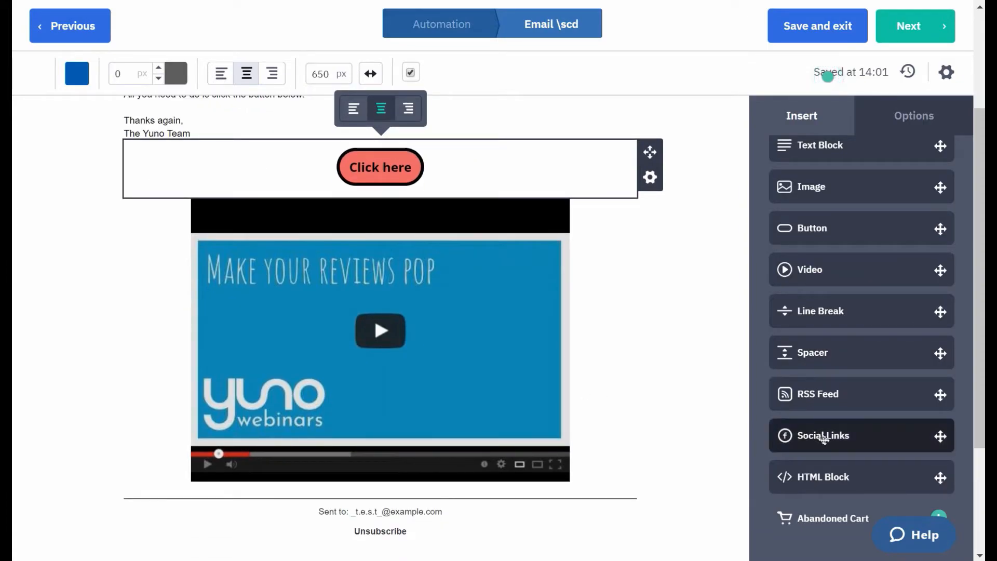
{"action": "left_click_drag", "start_coordinate": [834, 435], "coordinate": [369, 306]}
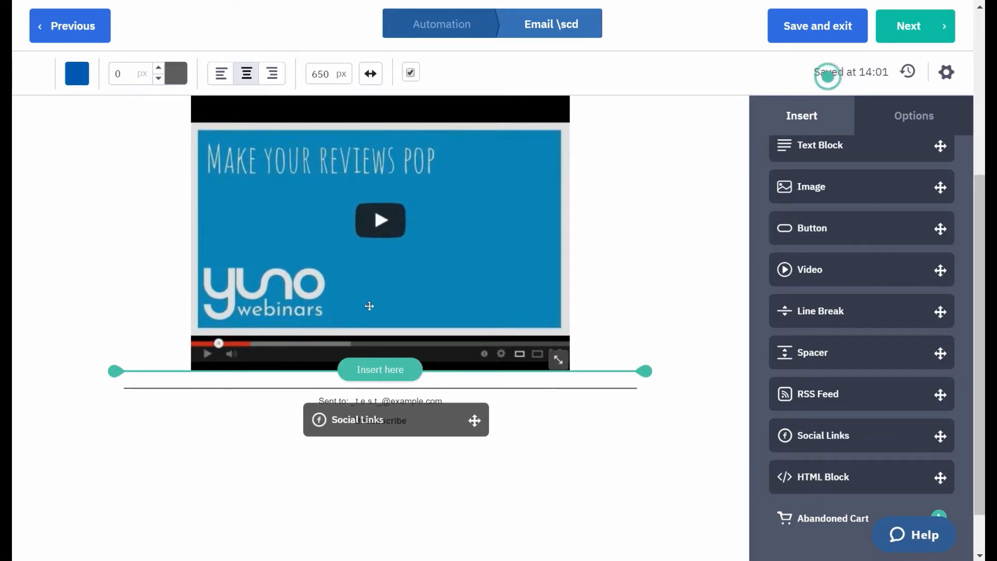
{"action": "left_click_drag", "start_coordinate": [369, 348], "coordinate": [370, 349]}
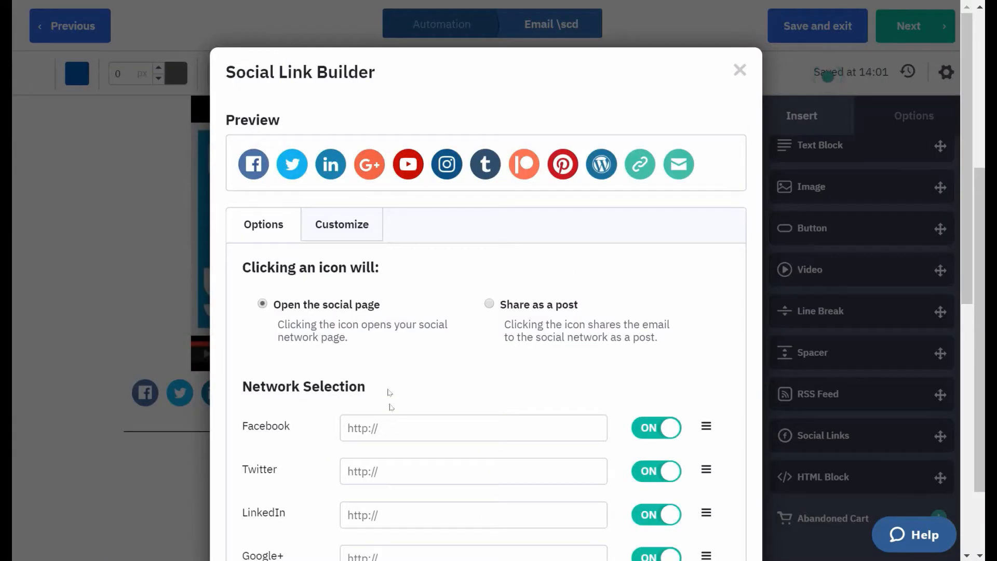
Switch off every network in the social links except Facebook and LinkedIn
{"action": "scroll", "coordinate": [436, 300], "scroll_direction": "down", "scroll_amount": 3}
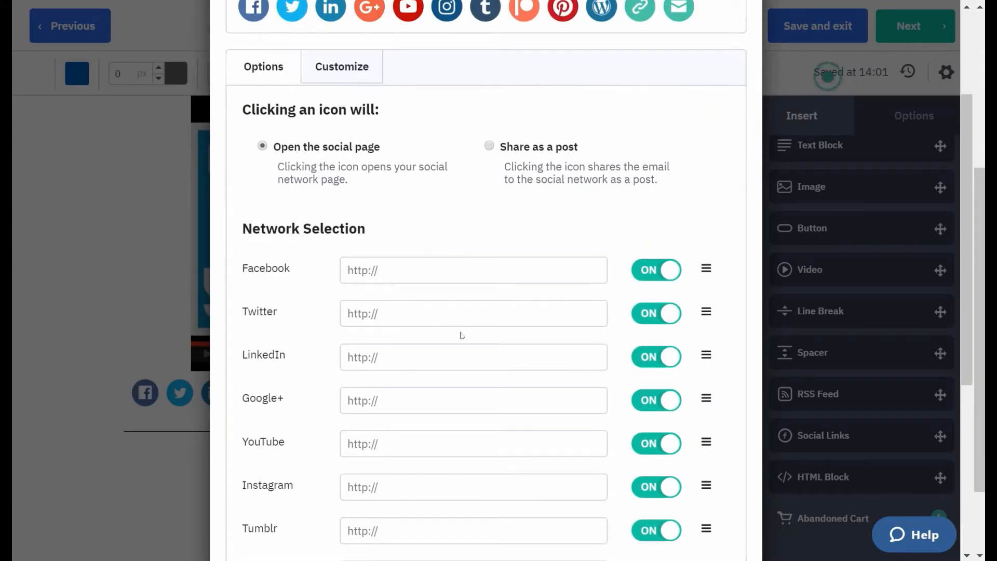
{"action": "left_click", "coordinate": [648, 314]}
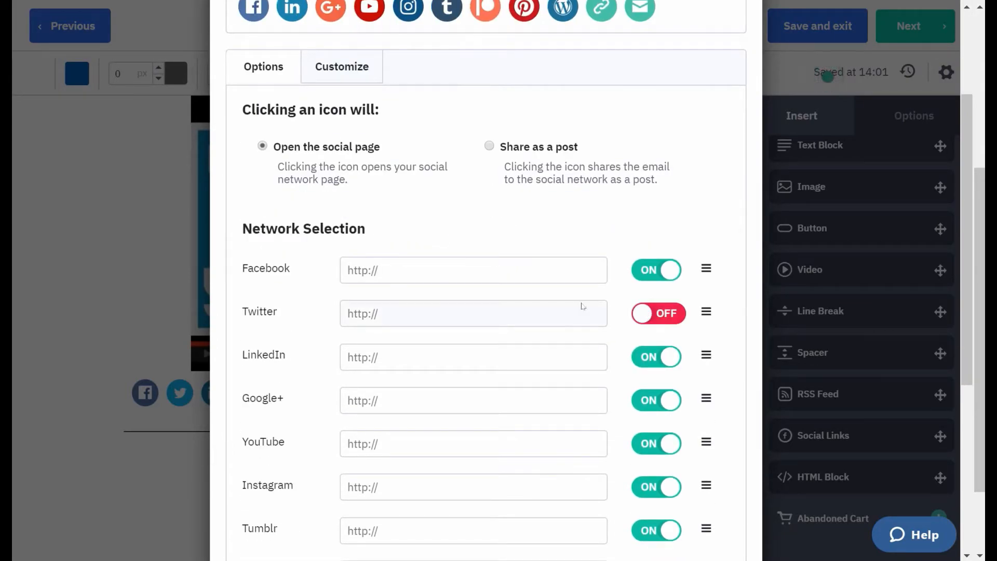
{"action": "left_click", "coordinate": [649, 402]}
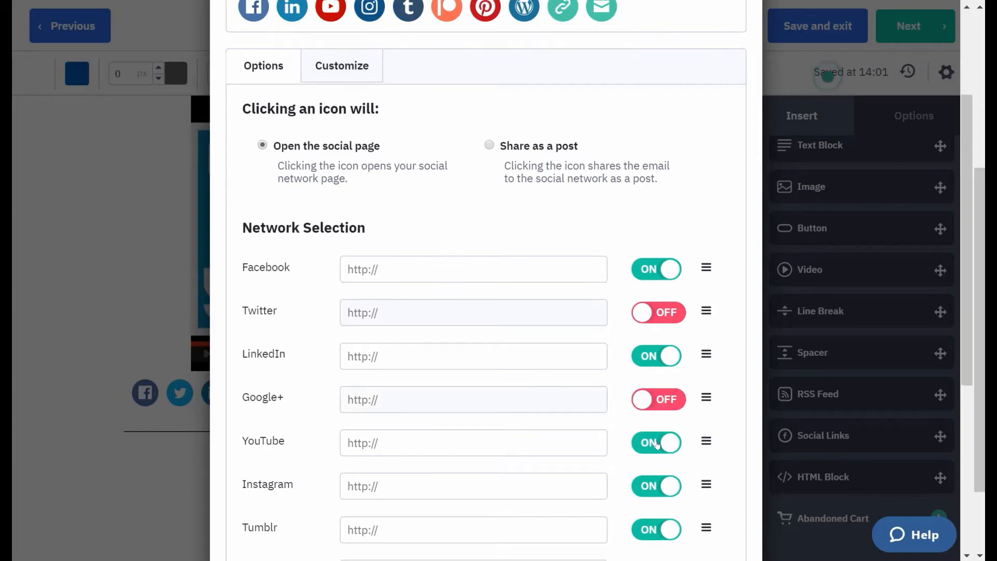
{"action": "left_click", "coordinate": [649, 444]}
{"action": "left_click", "coordinate": [650, 487]}
{"action": "scroll", "coordinate": [647, 491], "scroll_direction": "down", "scroll_amount": 3}
{"action": "scroll", "coordinate": [645, 492], "scroll_direction": "down", "scroll_amount": 2}
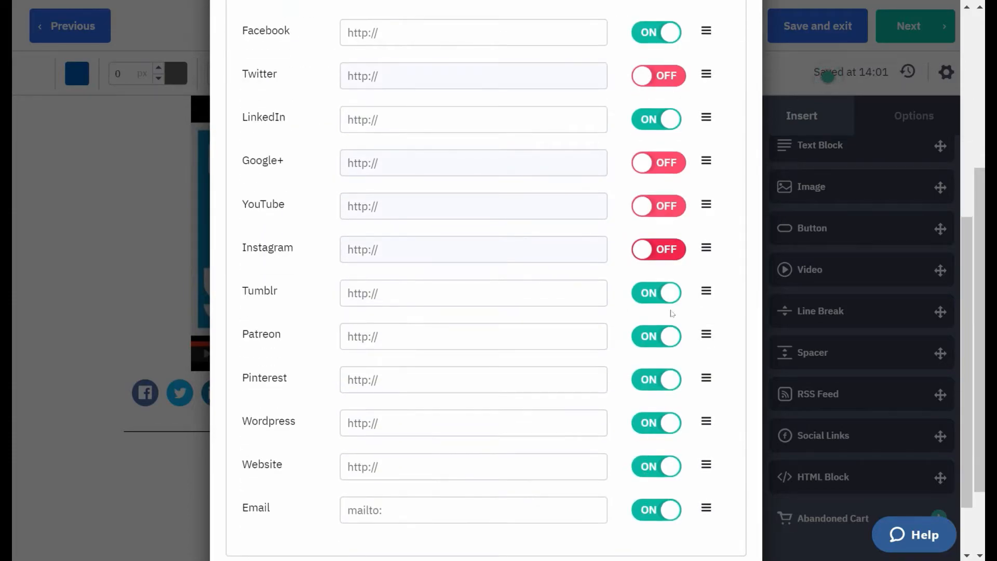
{"action": "left_click", "coordinate": [649, 293]}
{"action": "left_click", "coordinate": [649, 336]}
{"action": "left_click", "coordinate": [648, 386]}
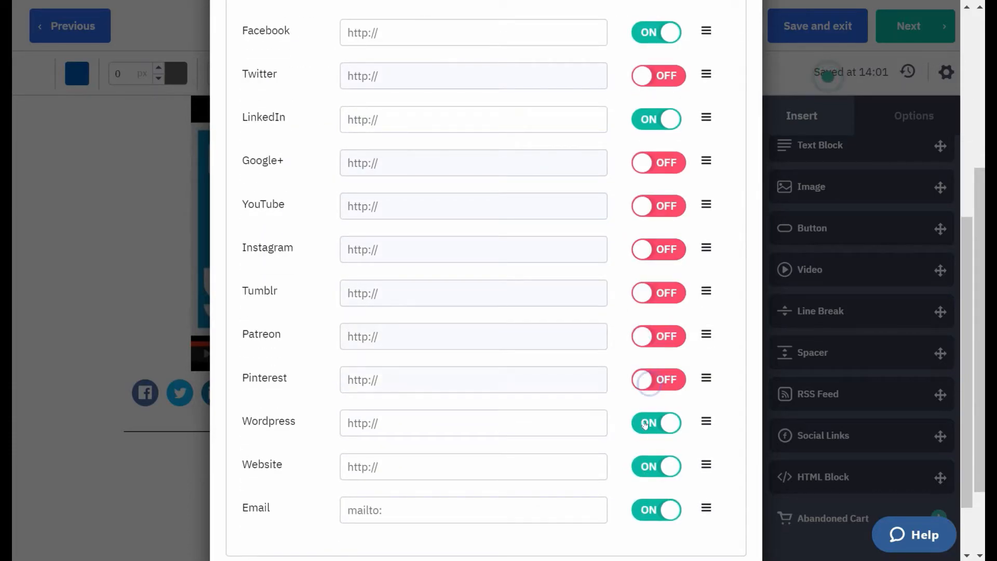
{"action": "left_click", "coordinate": [648, 424]}
{"action": "left_click", "coordinate": [649, 467]}
{"action": "scroll", "coordinate": [483, 375], "scroll_direction": "up", "scroll_amount": 6}
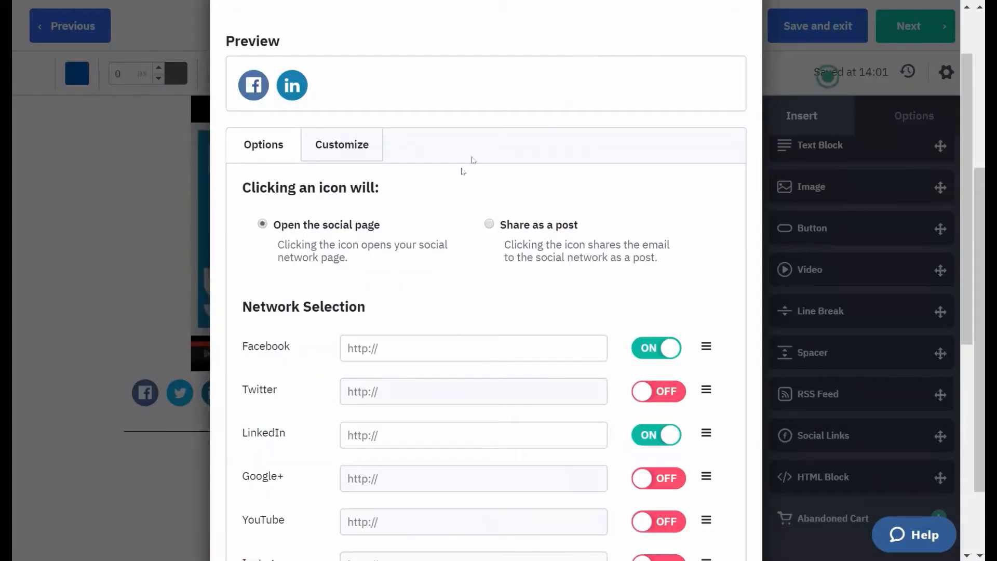
{"action": "type", "text": "https://www.linkedin.com/company/yuno-media/"}
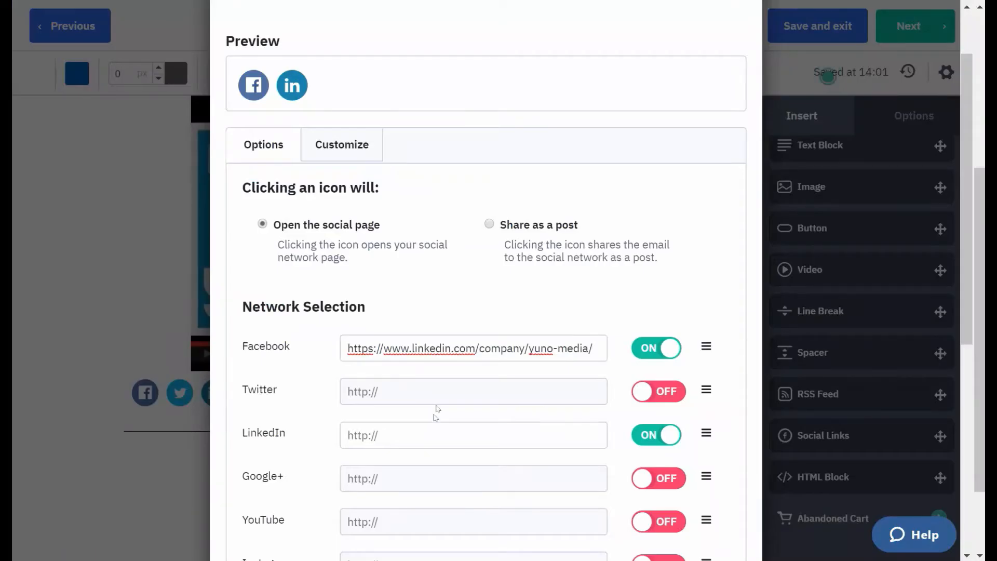
{"action": "left_click", "coordinate": [434, 435]}
{"action": "type", "text": "https://www.linkedin.com/company/yuno-media/"}
{"action": "scroll", "coordinate": [489, 267], "scroll_direction": "down", "scroll_amount": 4}
{"action": "scroll", "coordinate": [490, 267], "scroll_direction": "up", "scroll_amount": 4}
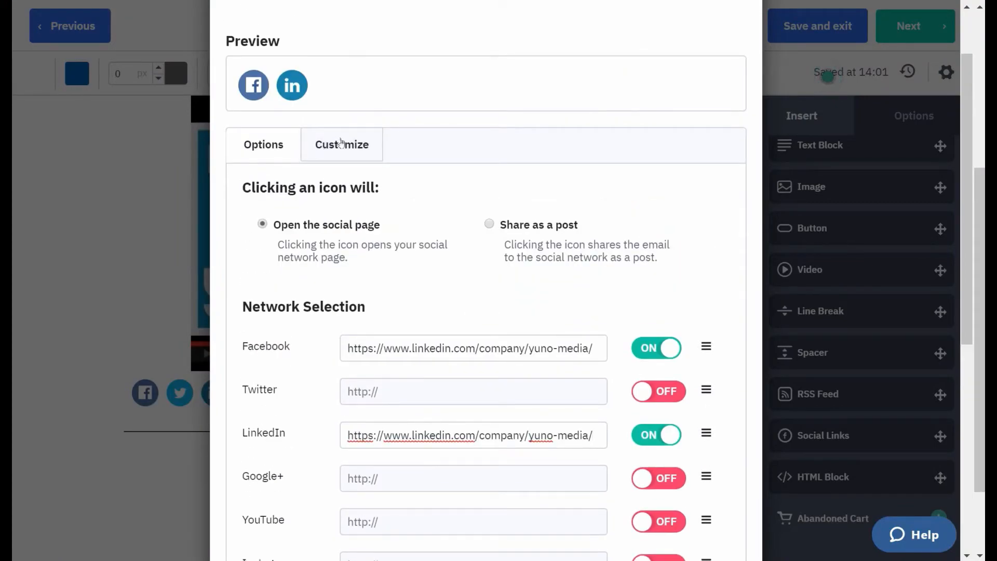
Customize the social icons' button style to 3D with the Dark color option
{"action": "left_click", "coordinate": [337, 154]}
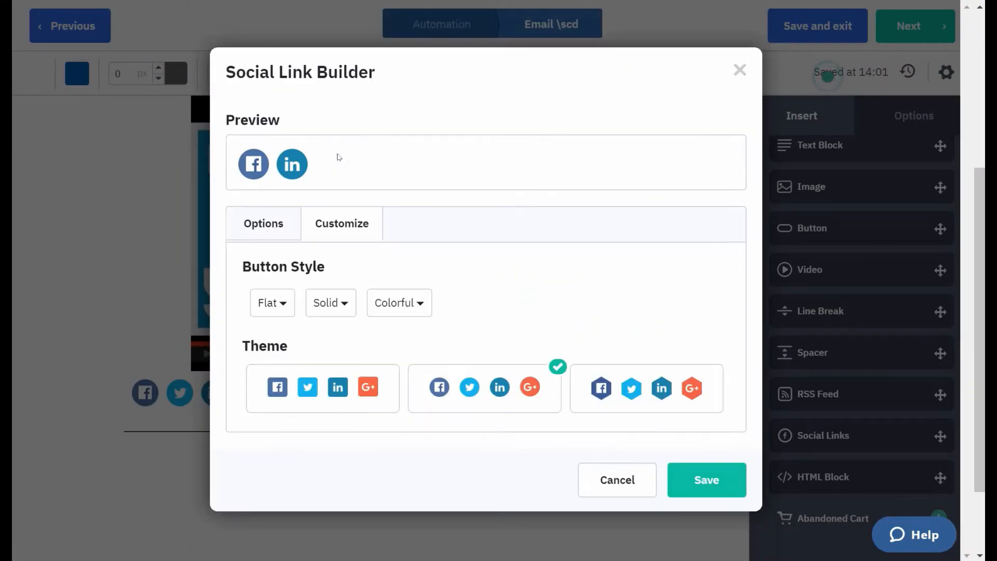
{"action": "left_click", "coordinate": [287, 312]}
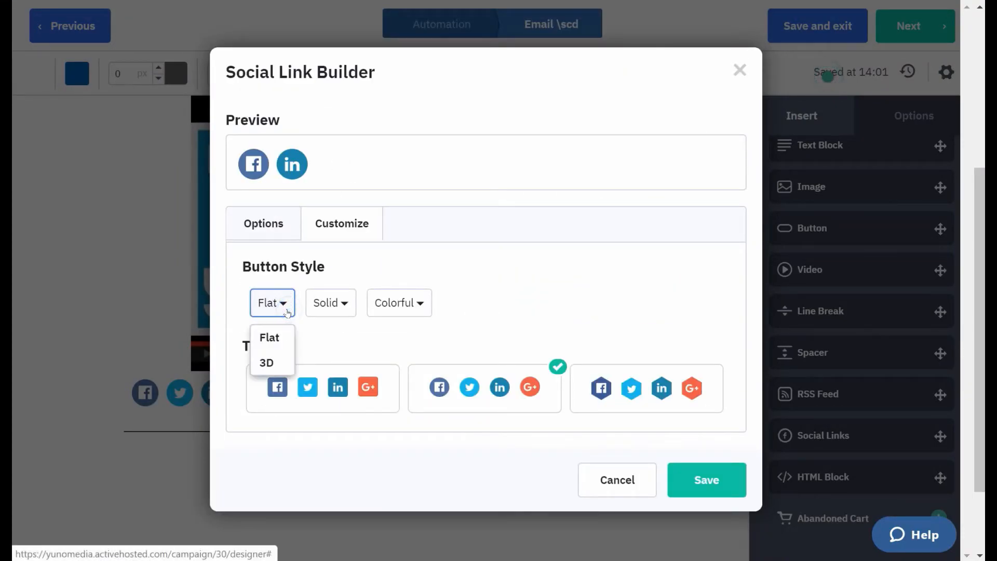
{"action": "left_click", "coordinate": [267, 362]}
{"action": "left_click", "coordinate": [373, 319]}
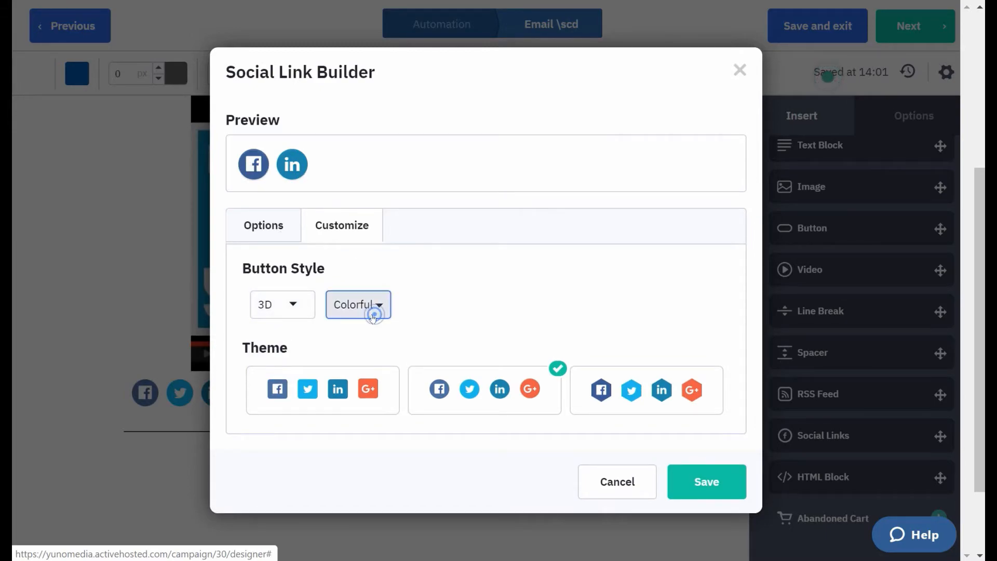
{"action": "left_click", "coordinate": [353, 364]}
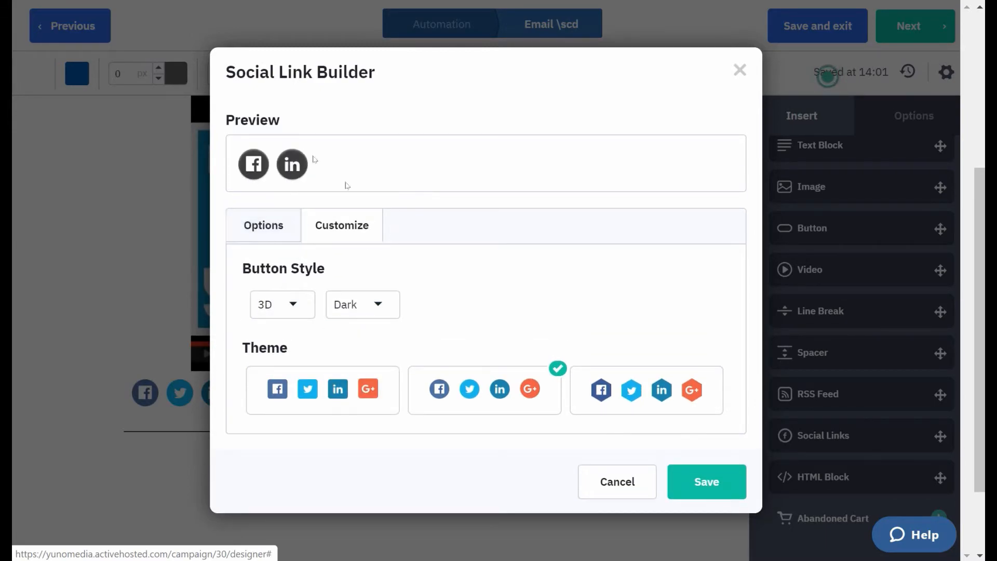
Try the Light color option for the social icons, settle on Colorful, and save the social links
{"action": "left_click", "coordinate": [349, 305]}
{"action": "left_click", "coordinate": [353, 389]}
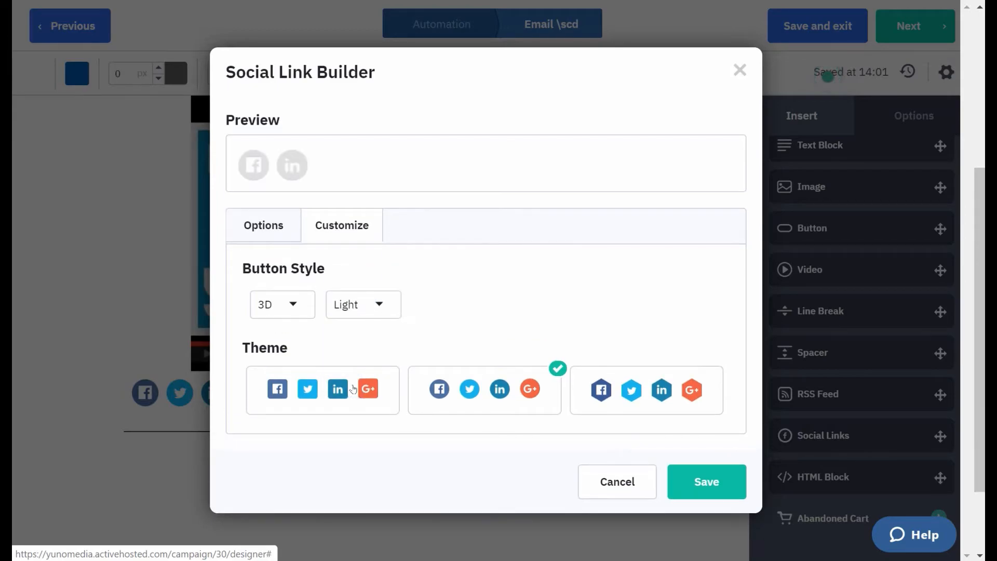
{"action": "left_click", "coordinate": [368, 305]}
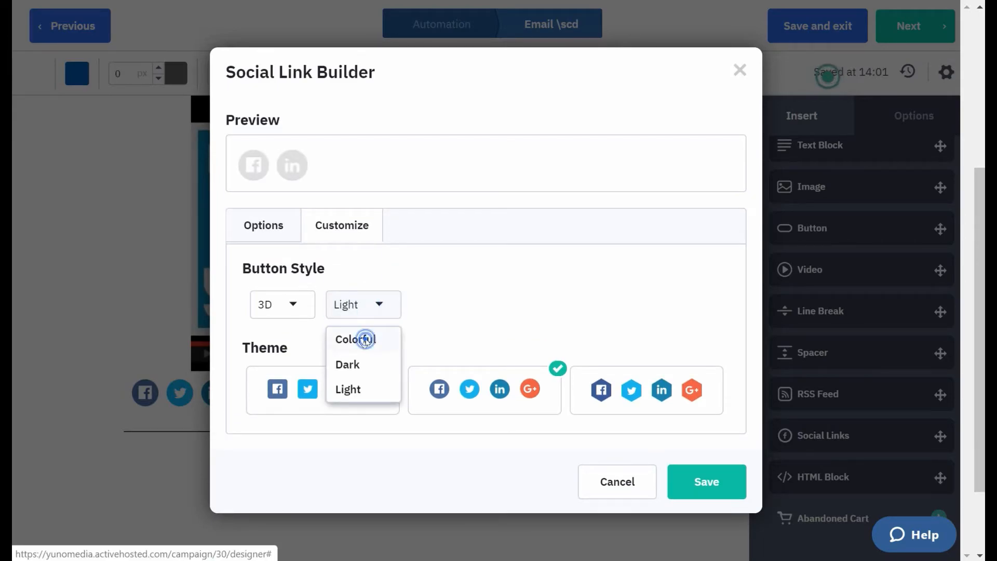
{"action": "left_click", "coordinate": [361, 347]}
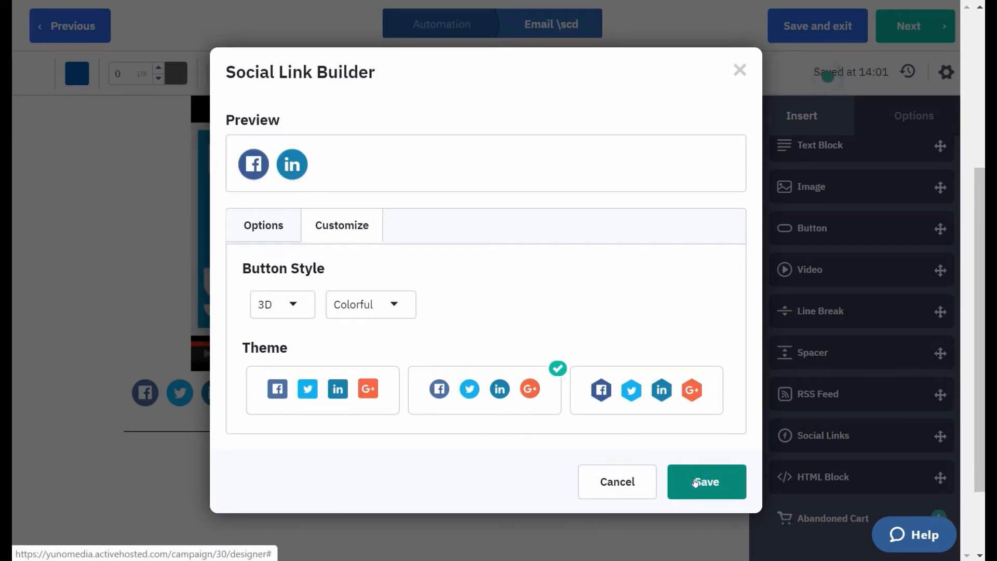
{"action": "left_click", "coordinate": [696, 482]}
Center the social icons within their block below the video
{"action": "scroll", "coordinate": [248, 385], "scroll_direction": "down", "scroll_amount": 5}
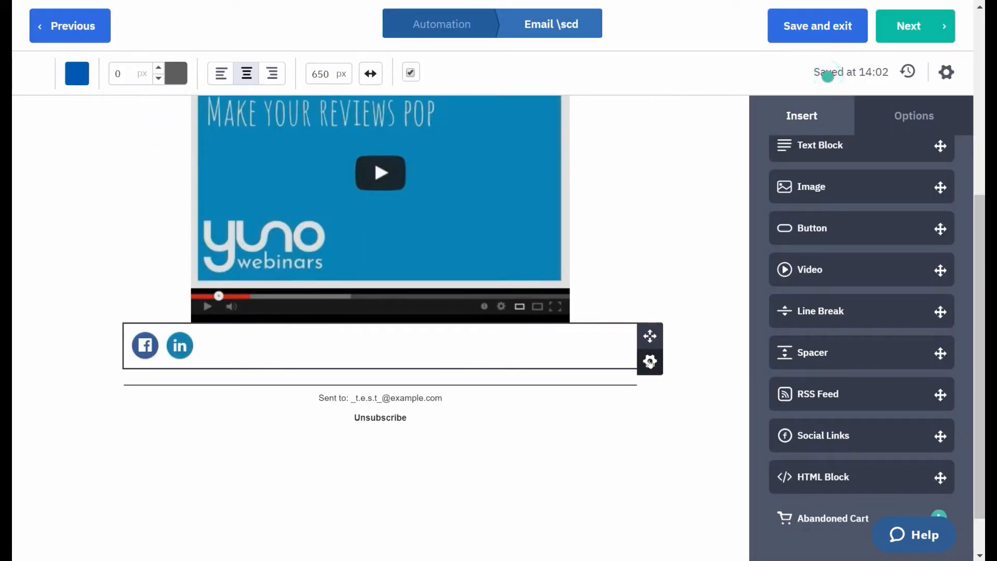
{"action": "left_click", "coordinate": [527, 343]}
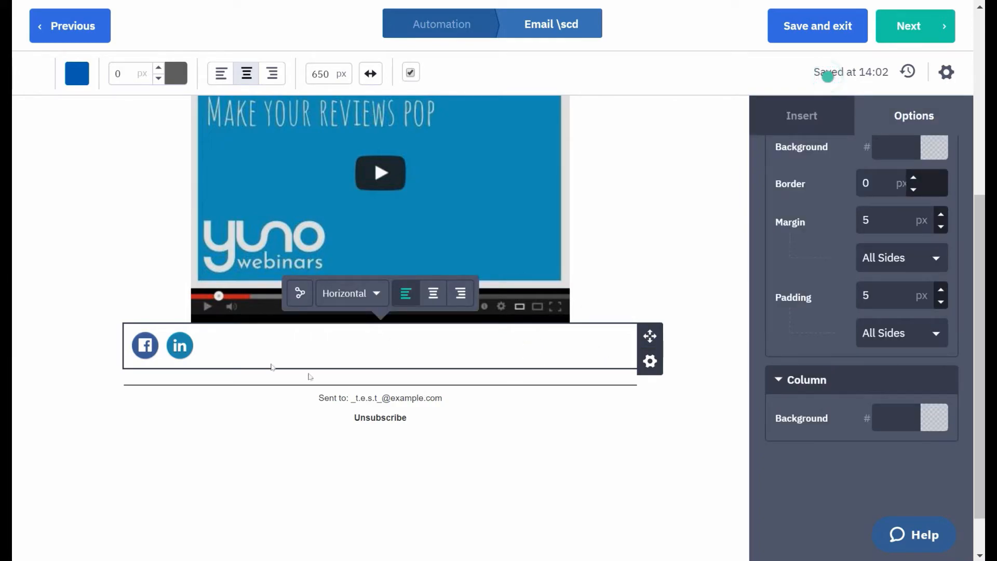
{"action": "left_click", "coordinate": [433, 293]}
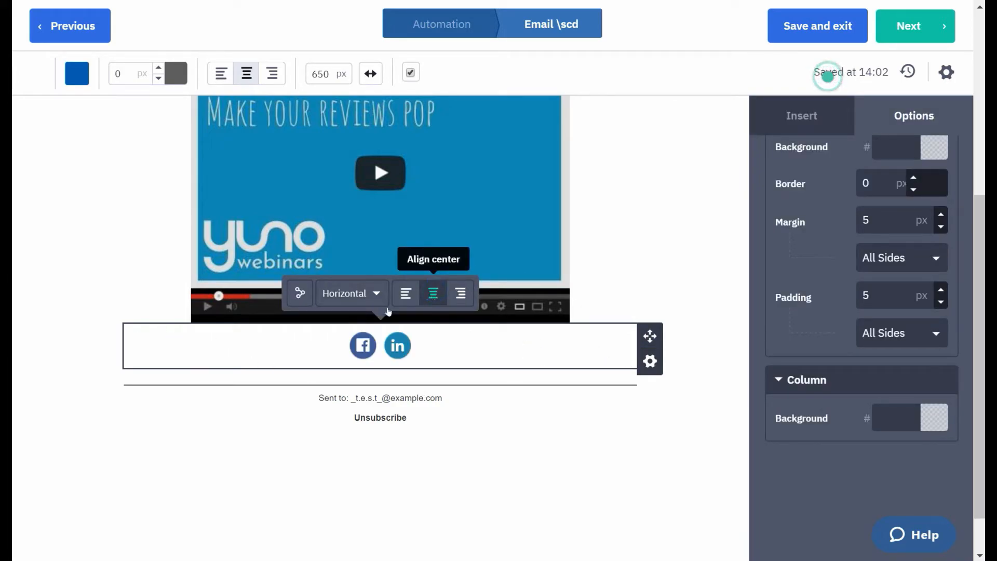
Try the Vertical display for the social icons and return them to Horizontal
{"action": "left_click", "coordinate": [378, 292]}
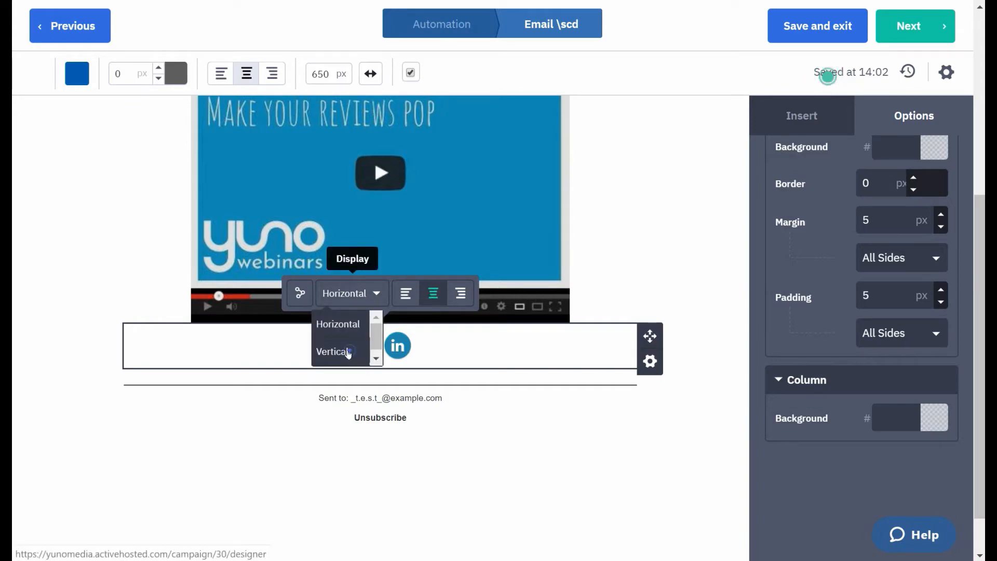
{"action": "left_click", "coordinate": [348, 352]}
{"action": "left_click", "coordinate": [351, 293]}
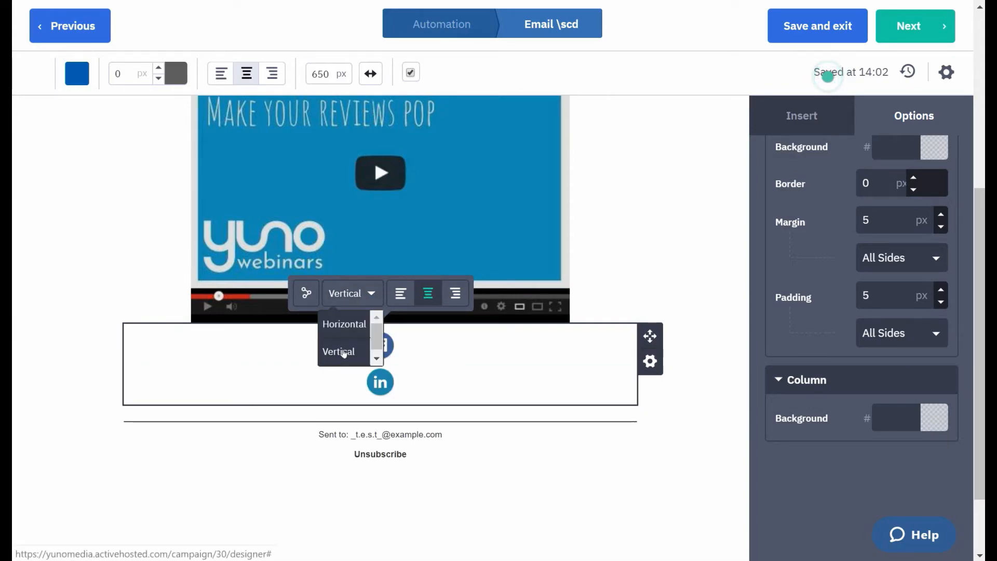
{"action": "left_click", "coordinate": [344, 324]}
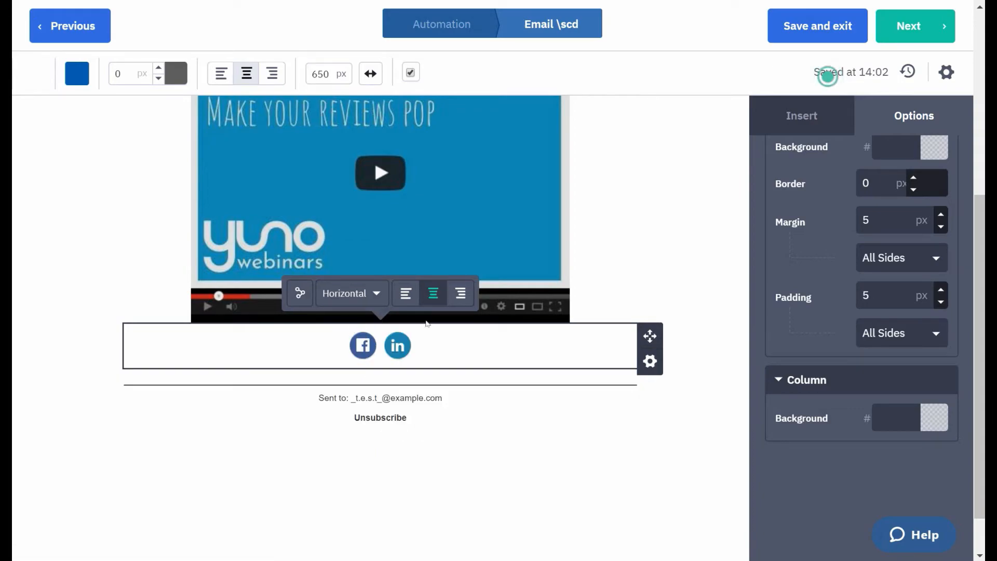
{"action": "left_click", "coordinate": [680, 373]}
Switch the social links block's margin to Custom and set its top margin to 12 px
{"action": "scroll", "coordinate": [682, 375], "scroll_direction": "up", "scroll_amount": 2}
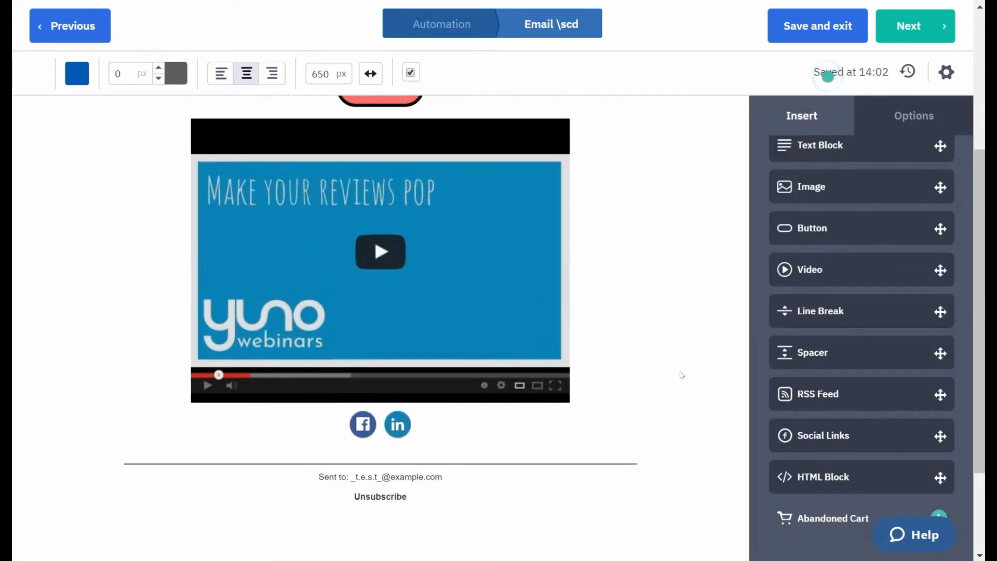
{"action": "left_click", "coordinate": [441, 415]}
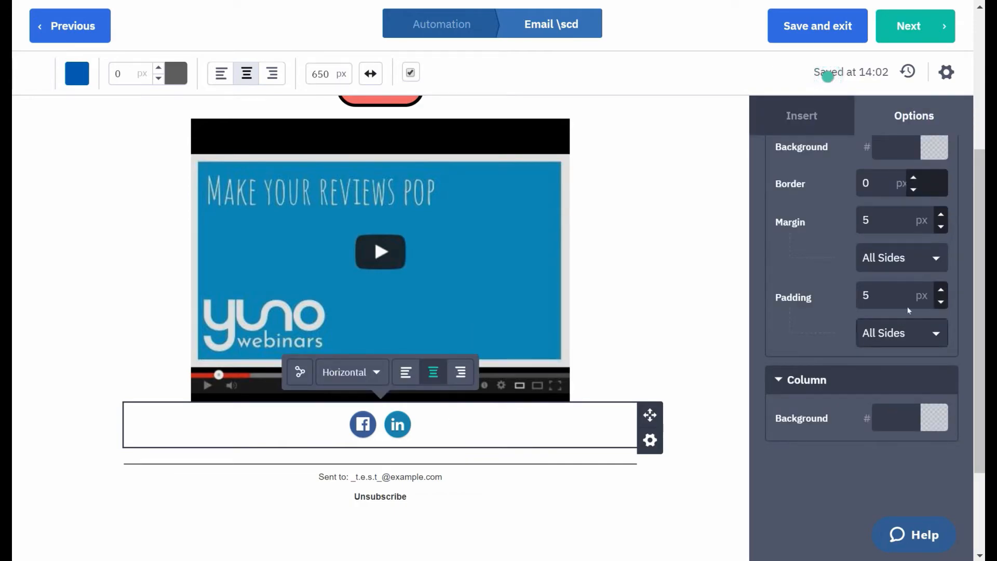
{"action": "left_click", "coordinate": [935, 258]}
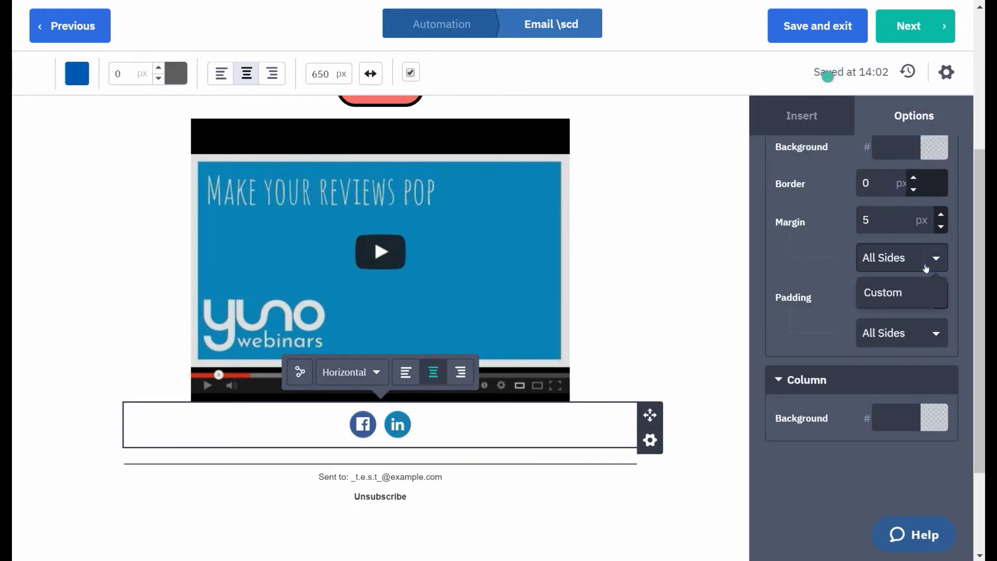
{"action": "left_click", "coordinate": [918, 294]}
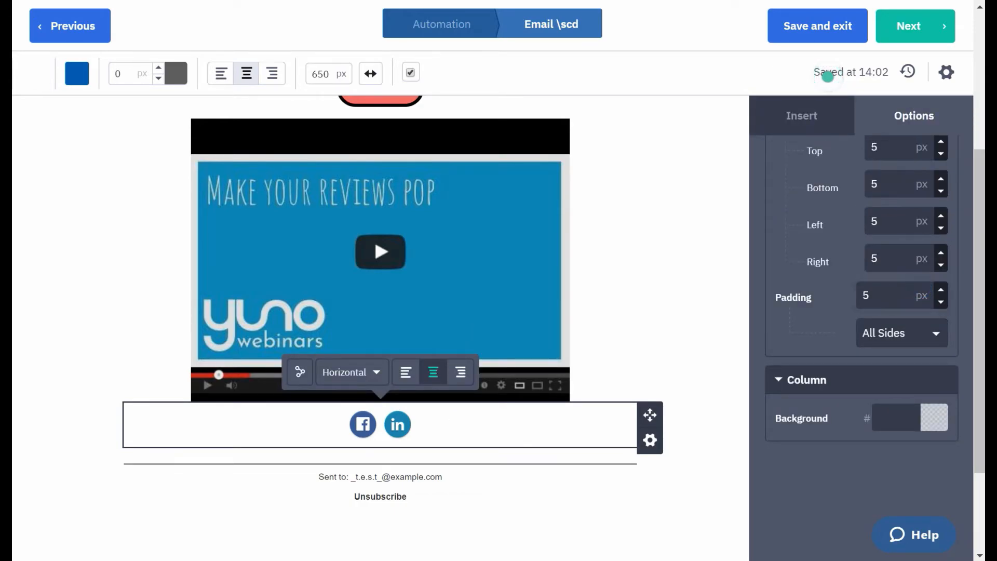
{"action": "left_click", "coordinate": [939, 145]}
{"action": "left_click", "coordinate": [939, 145]}
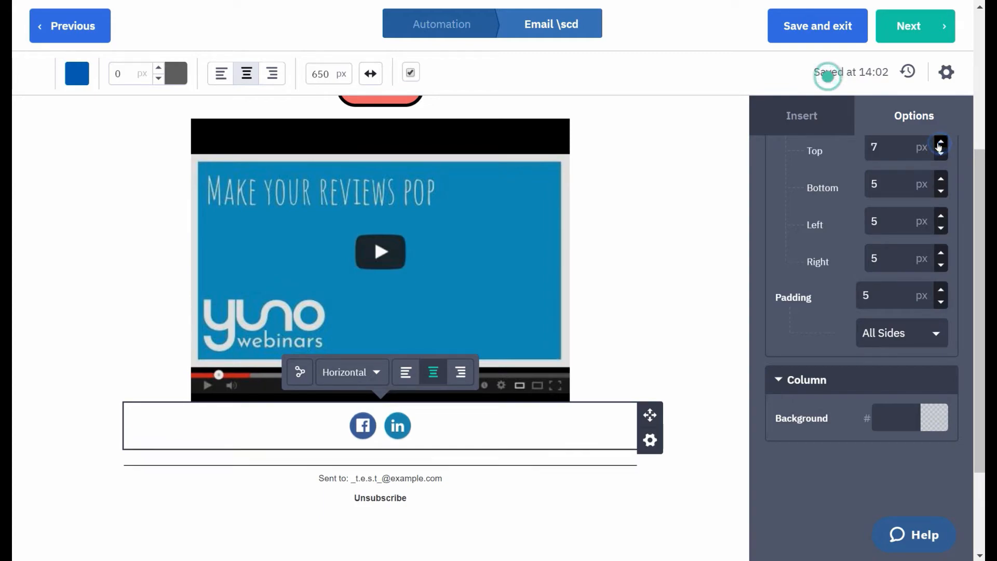
{"action": "left_click", "coordinate": [940, 146]}
{"action": "left_click", "coordinate": [939, 145]}
{"action": "left_click", "coordinate": [940, 143]}
{"action": "left_click", "coordinate": [940, 143]}
{"action": "left_click", "coordinate": [940, 143]}
{"action": "left_click", "coordinate": [710, 448]}
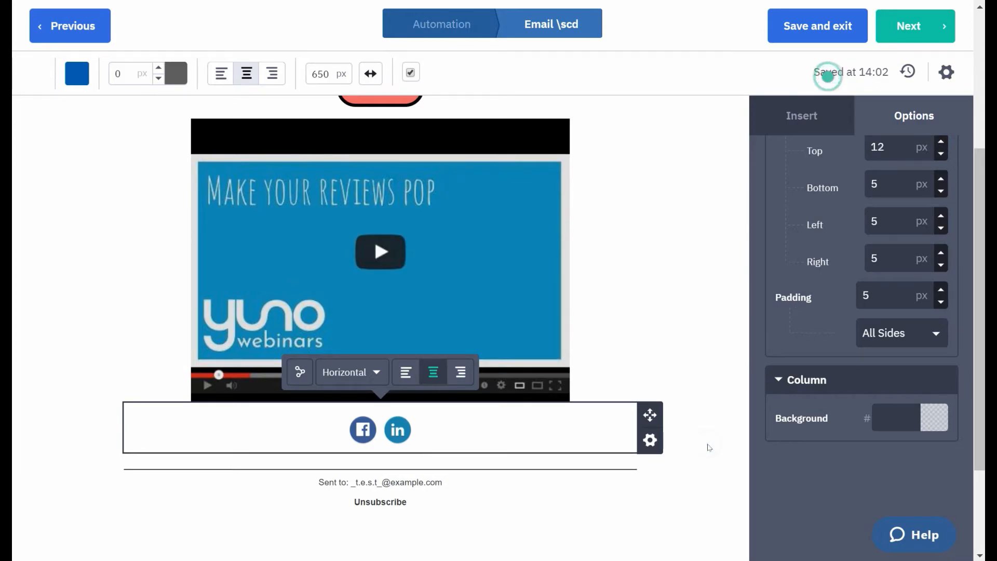
Insert an image block beside the email's message text and fill it with the lead-magnet-ebook image
{"action": "scroll", "coordinate": [709, 448], "scroll_direction": "up", "scroll_amount": 5}
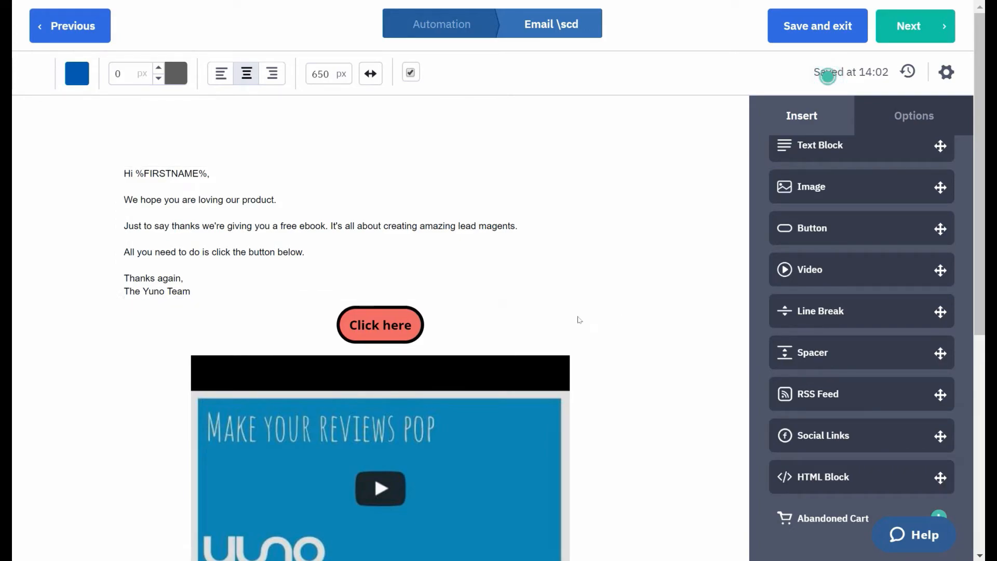
{"action": "mouse_move", "coordinate": [830, 176]}
{"action": "left_mouse_down"}
{"action": "mouse_move", "coordinate": [728, 217]}
{"action": "mouse_move", "coordinate": [548, 254]}
{"action": "mouse_move", "coordinate": [590, 258]}
{"action": "left_mouse_up"}
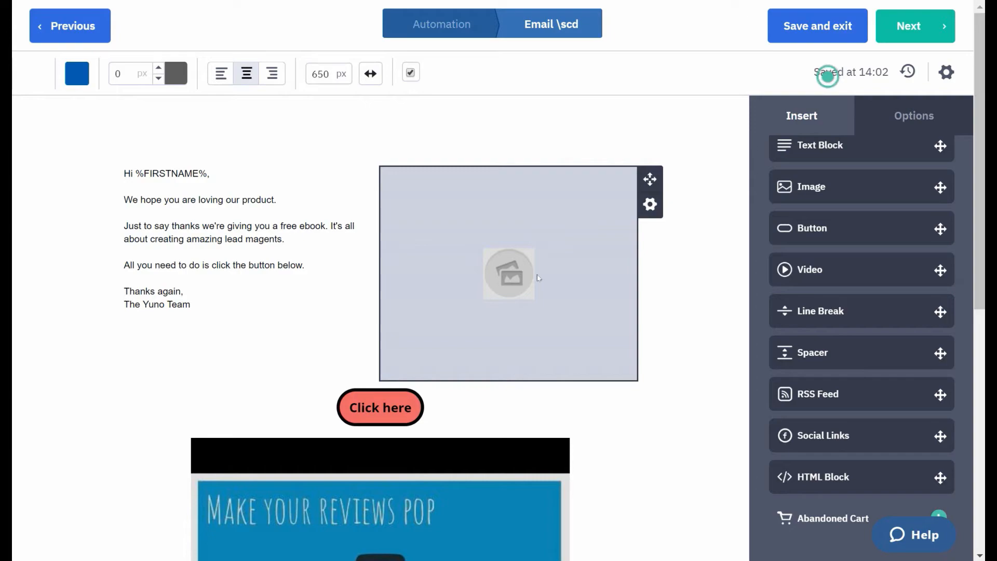
{"action": "left_click", "coordinate": [516, 256]}
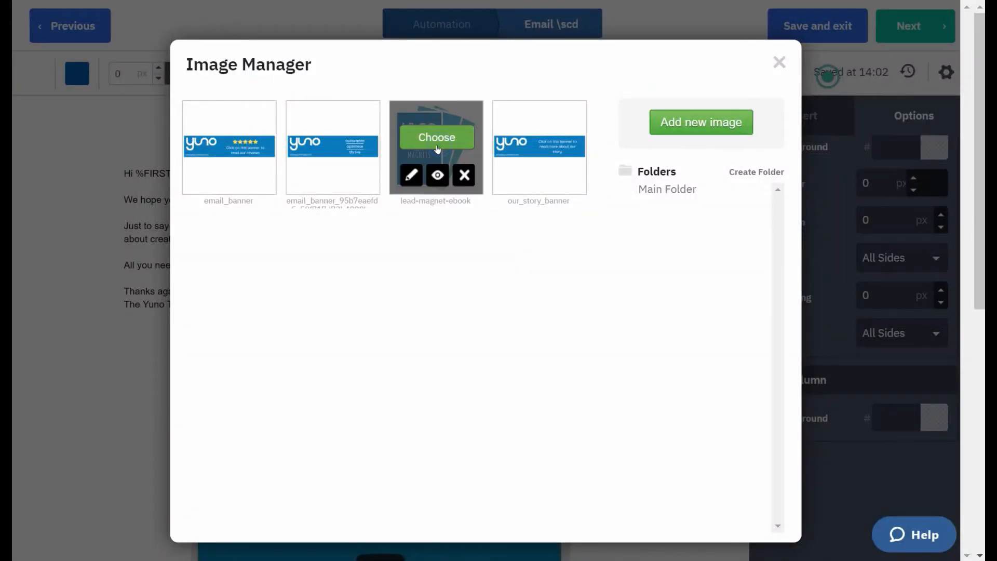
{"action": "left_click", "coordinate": [438, 148]}
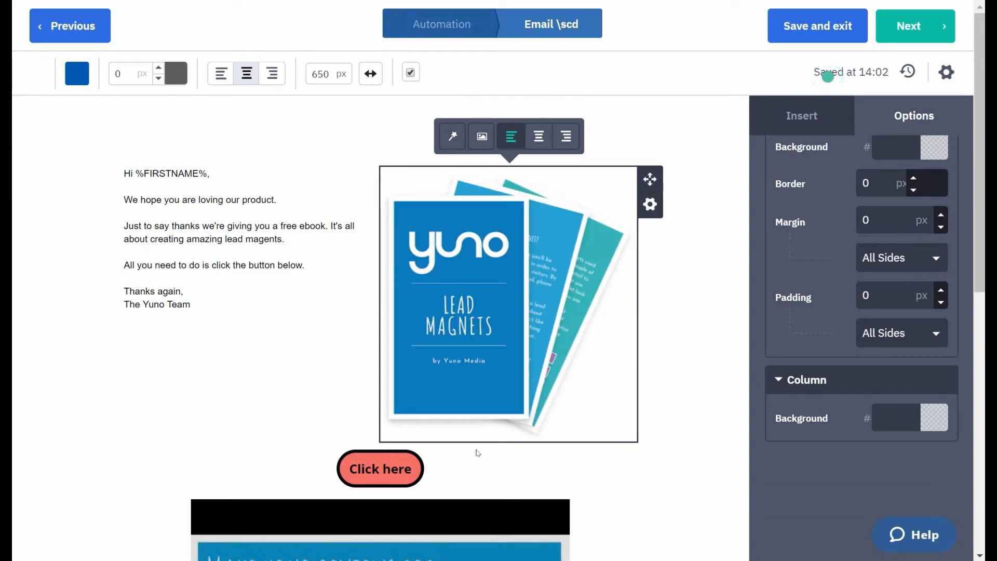
Move the Click here button block directly under the message text, beside the ebook image
{"action": "scroll", "coordinate": [436, 371], "scroll_direction": "down", "scroll_amount": 2}
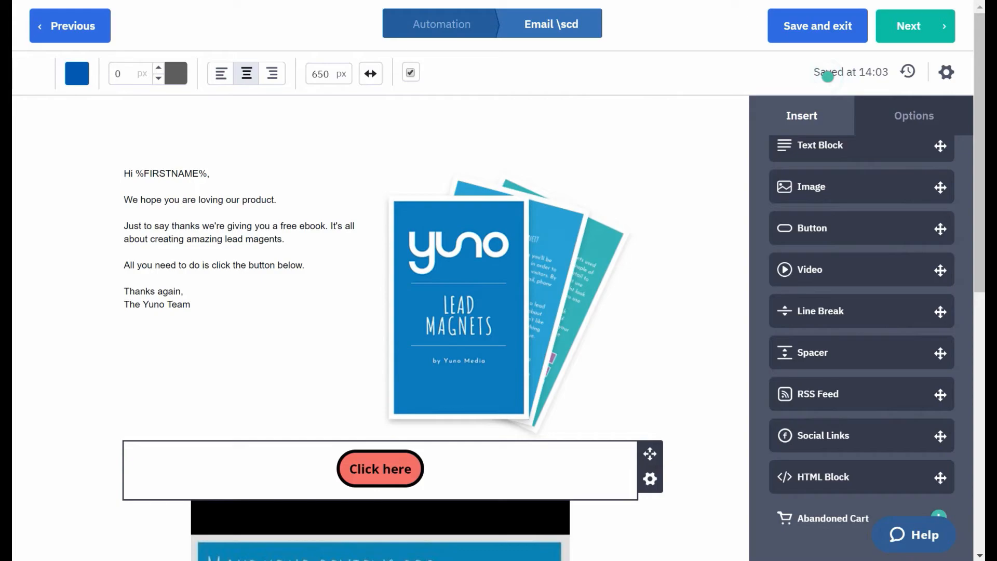
{"action": "mouse_move", "coordinate": [648, 452]}
{"action": "left_mouse_down"}
{"action": "mouse_move", "coordinate": [519, 447]}
{"action": "mouse_move", "coordinate": [415, 406]}
{"action": "mouse_move", "coordinate": [282, 317]}
{"action": "mouse_move", "coordinate": [213, 313]}
{"action": "mouse_move", "coordinate": [380, 328]}
{"action": "mouse_move", "coordinate": [467, 479]}
{"action": "mouse_move", "coordinate": [483, 473]}
{"action": "mouse_move", "coordinate": [363, 374]}
{"action": "mouse_move", "coordinate": [249, 302]}
{"action": "mouse_move", "coordinate": [171, 319]}
{"action": "mouse_move", "coordinate": [272, 240]}
{"action": "mouse_move", "coordinate": [323, 223]}
{"action": "mouse_move", "coordinate": [327, 239]}
{"action": "mouse_move", "coordinate": [246, 317]}
{"action": "left_mouse_up"}
{"action": "mouse_move", "coordinate": [605, 452]}
{"action": "left_mouse_down"}
{"action": "mouse_move", "coordinate": [307, 363]}
{"action": "mouse_move", "coordinate": [187, 297]}
{"action": "mouse_move", "coordinate": [202, 322]}
{"action": "left_mouse_up"}
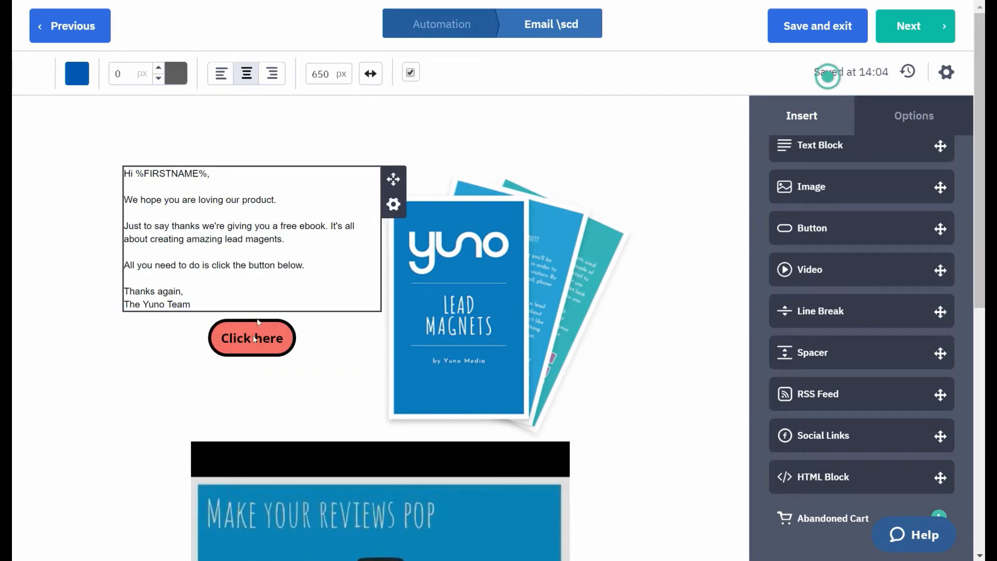
Increase the Click here button block's top margin to about 21 px
{"action": "left_click", "coordinate": [322, 335]}
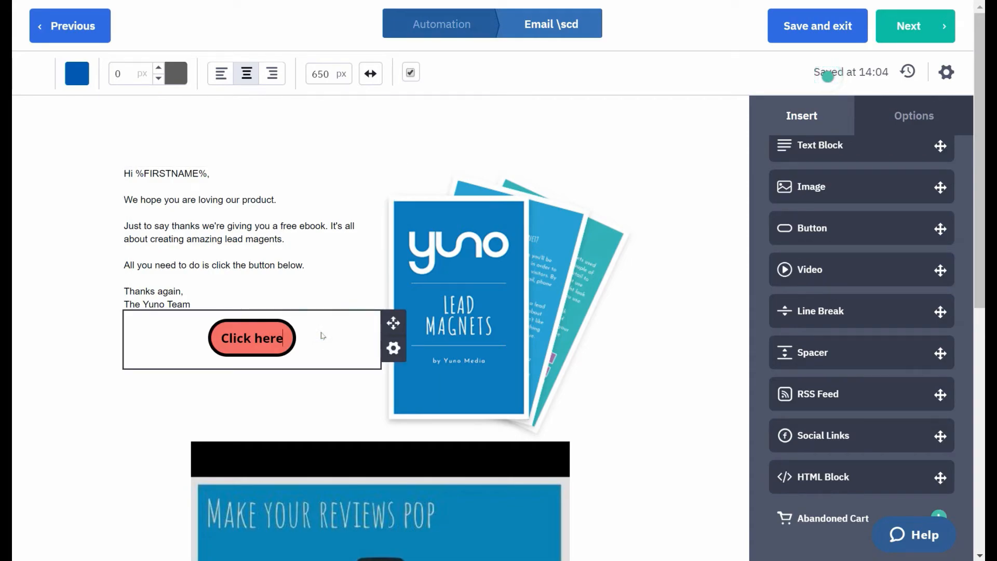
{"action": "left_click", "coordinate": [360, 326]}
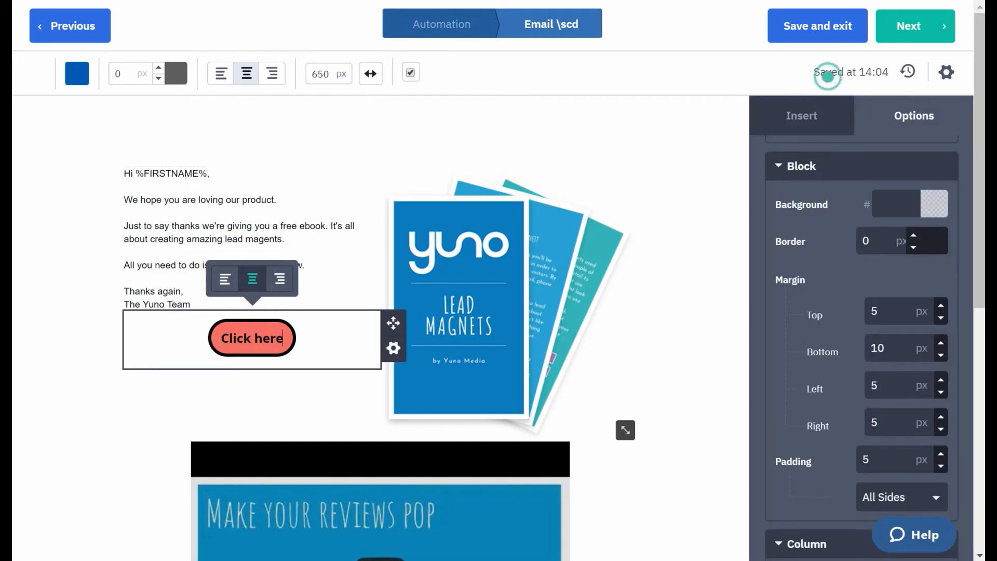
{"action": "left_click", "coordinate": [941, 307]}
{"action": "left_click", "coordinate": [942, 307]}
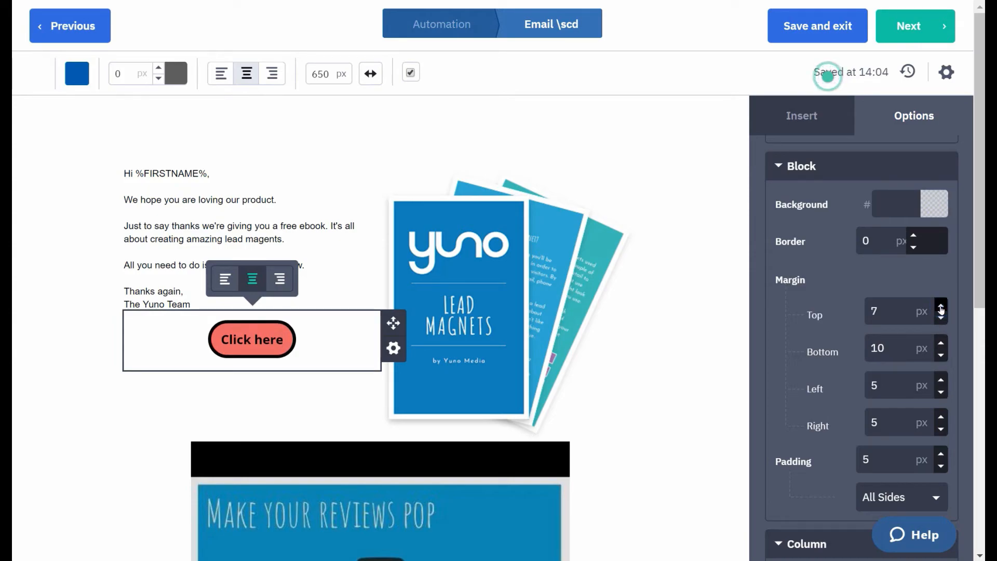
{"action": "left_click", "coordinate": [942, 307]}
{"action": "left_click", "coordinate": [942, 307]}
{"action": "left_click", "coordinate": [941, 307]}
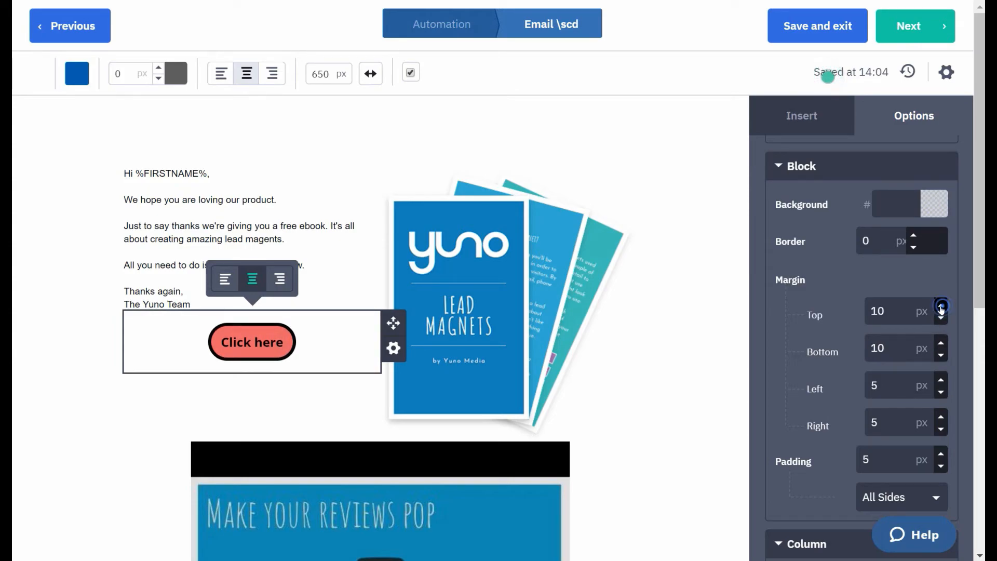
{"action": "left_click", "coordinate": [942, 307]}
{"action": "left_click", "coordinate": [942, 307]}
{"action": "left_click", "coordinate": [942, 307]}
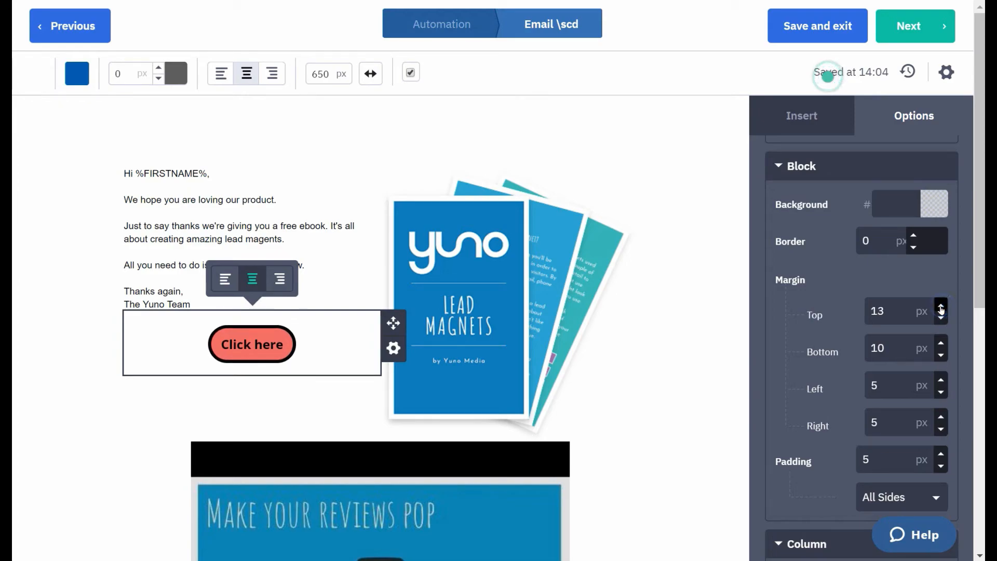
{"action": "left_click", "coordinate": [942, 307]}
{"action": "left_click", "coordinate": [942, 307]}
{"action": "left_click", "coordinate": [942, 307]}
{"action": "left_click", "coordinate": [941, 307]}
{"action": "left_click", "coordinate": [942, 307]}
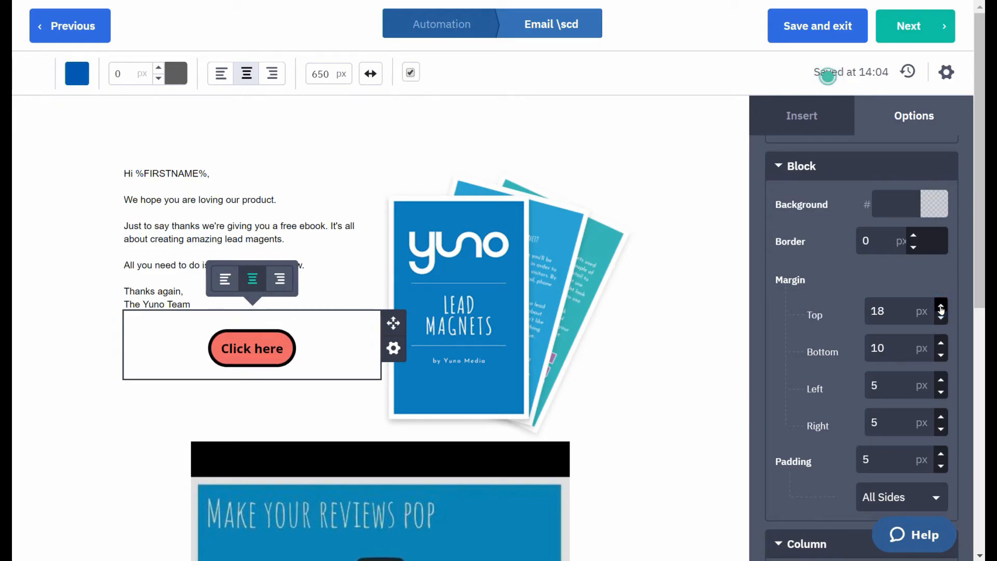
{"action": "left_click", "coordinate": [942, 307]}
{"action": "left_click", "coordinate": [942, 307]}
{"action": "left_click", "coordinate": [942, 306]}
{"action": "left_click", "coordinate": [687, 401]}
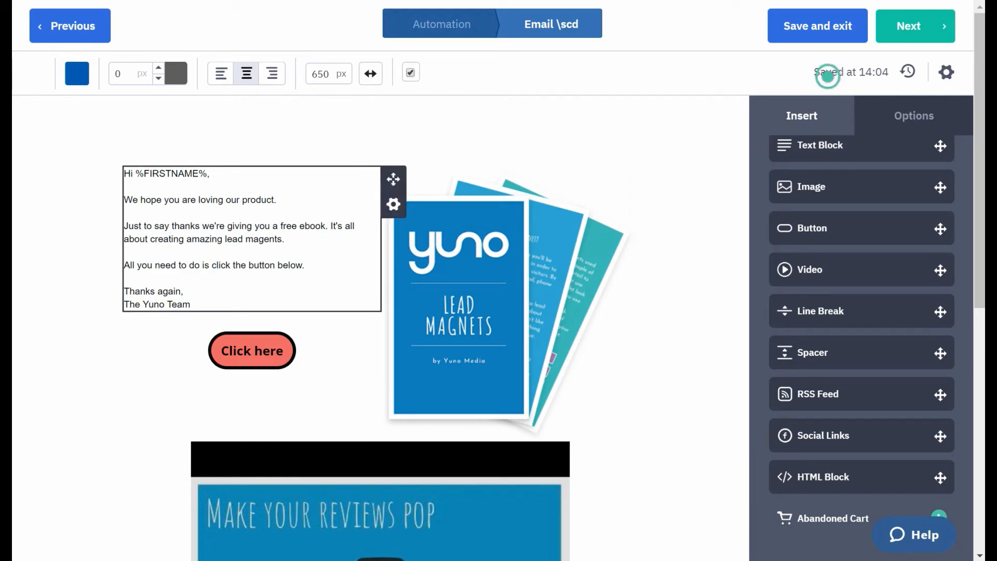
Set the font size of the whole message text, from greeting to sign-off, to 14 px
{"action": "left_click_drag", "start_coordinate": [191, 306], "coordinate": [118, 175]}
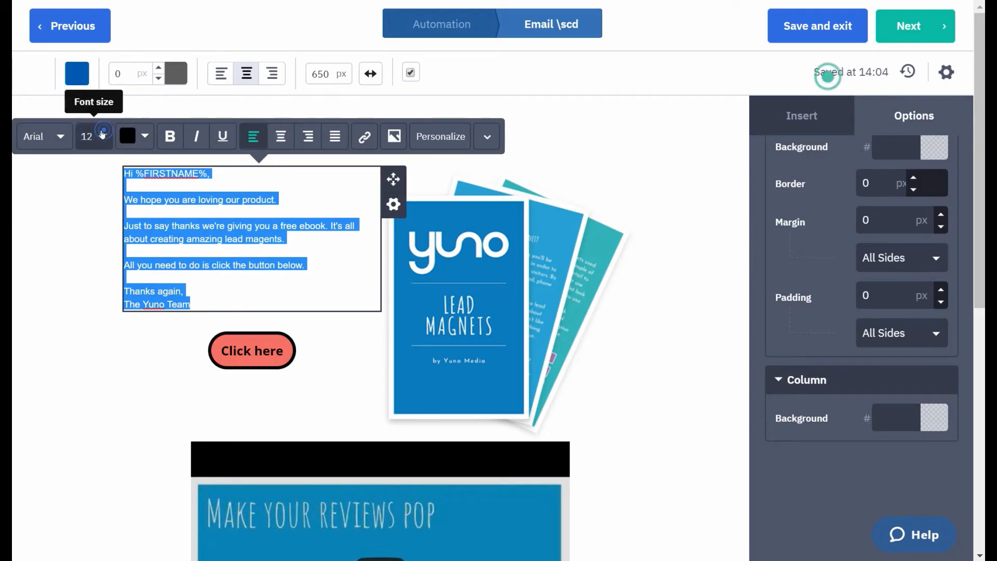
{"action": "left_click", "coordinate": [102, 148]}
{"action": "left_click", "coordinate": [128, 163]}
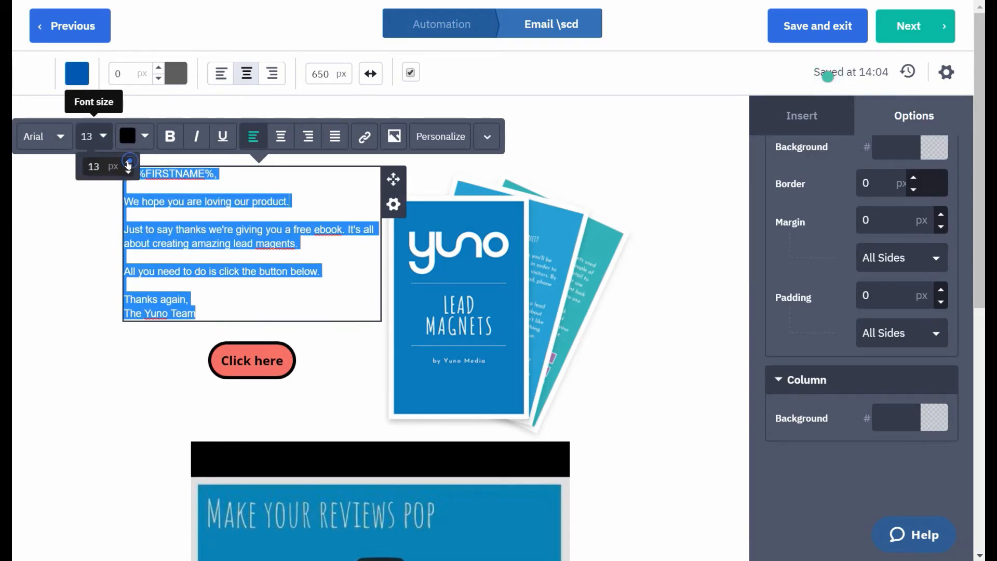
{"action": "left_click", "coordinate": [129, 164]}
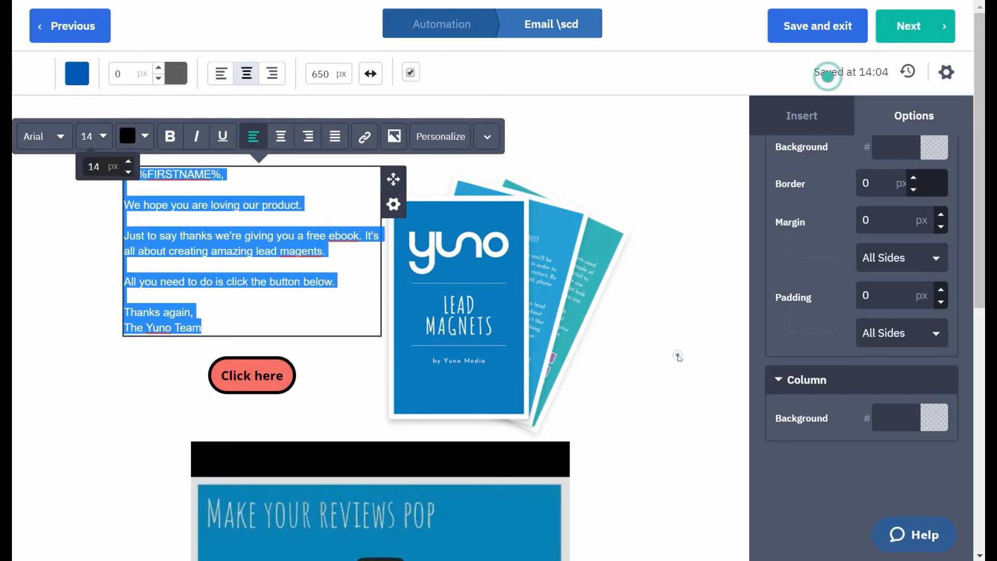
{"action": "left_click", "coordinate": [680, 358]}
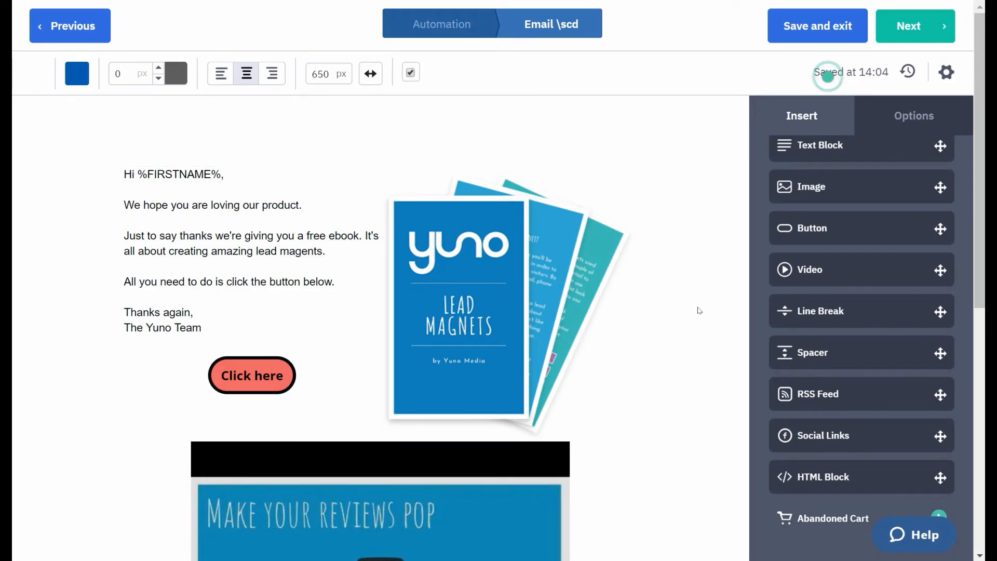
{"action": "scroll", "coordinate": [700, 311], "scroll_direction": "down", "scroll_amount": 2}
{"action": "scroll", "coordinate": [700, 311], "scroll_direction": "down", "scroll_amount": 6}
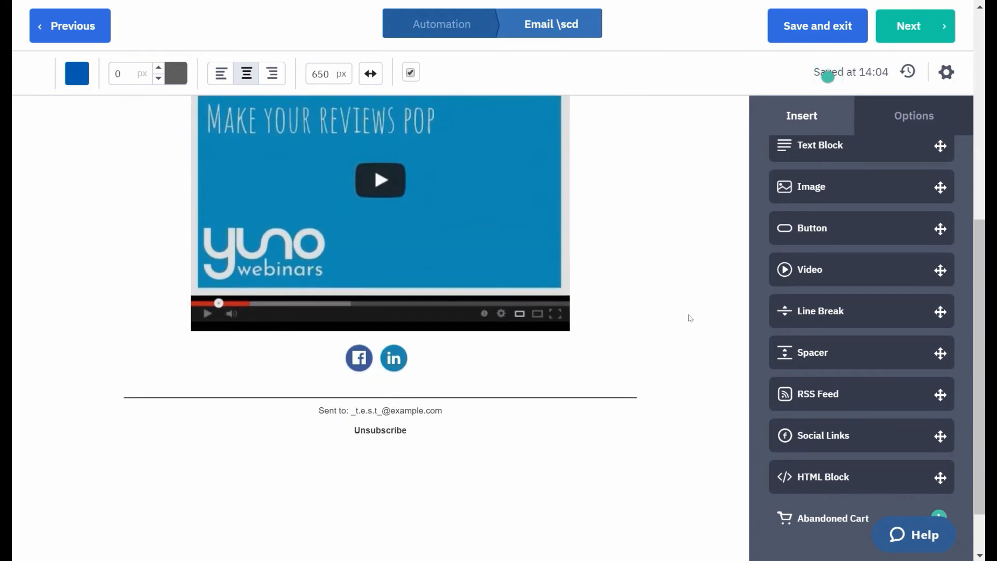
{"action": "scroll", "coordinate": [684, 325], "scroll_direction": "up", "scroll_amount": 3}
{"action": "scroll", "coordinate": [684, 324], "scroll_direction": "up", "scroll_amount": 5}
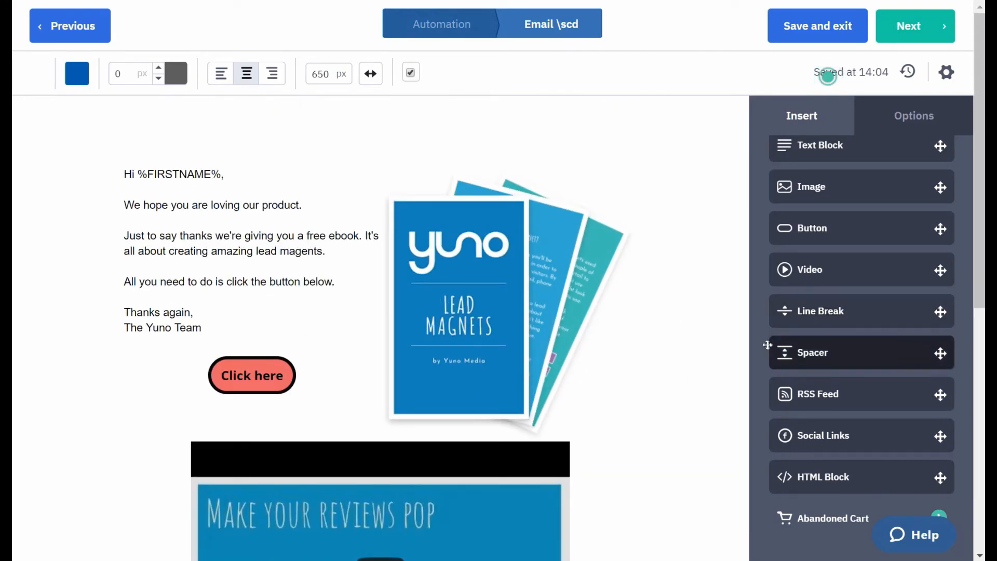
{"action": "scroll", "coordinate": [762, 353], "scroll_direction": "up", "scroll_amount": 2}
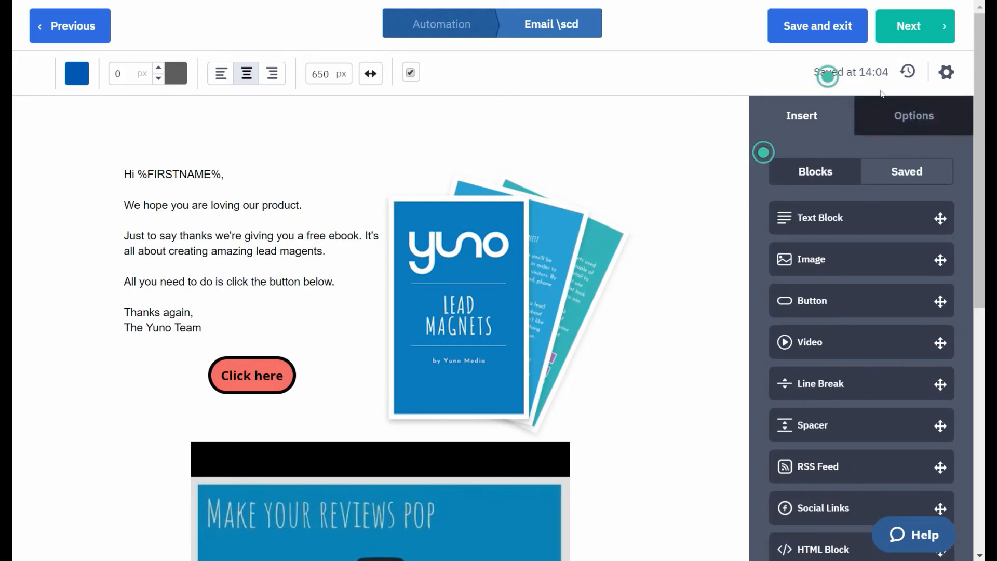
Preview the most recent 14:02 version in the email's change history, then close the preview without switching to it
{"action": "left_click", "coordinate": [907, 73]}
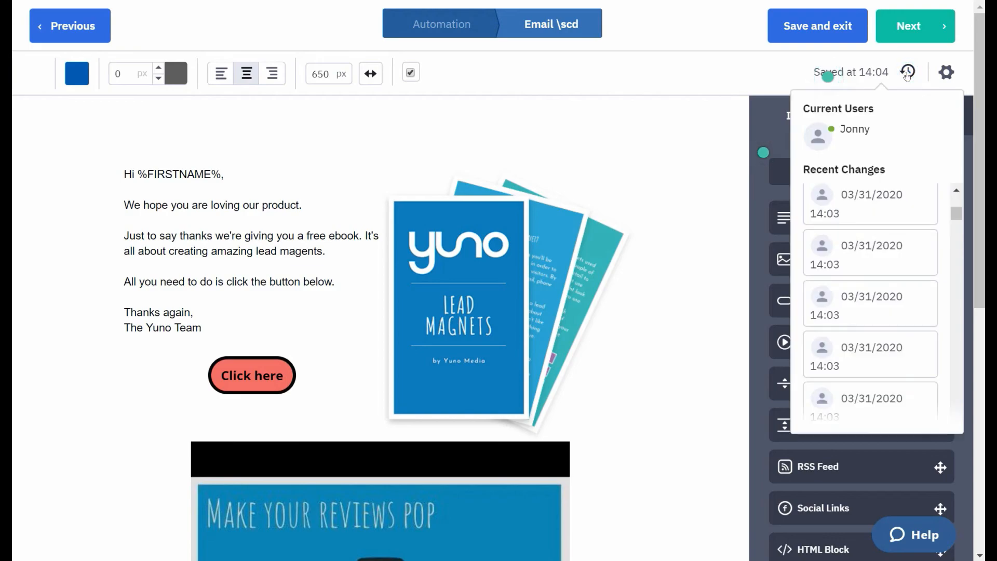
{"action": "scroll", "coordinate": [856, 331], "scroll_direction": "down", "scroll_amount": 3}
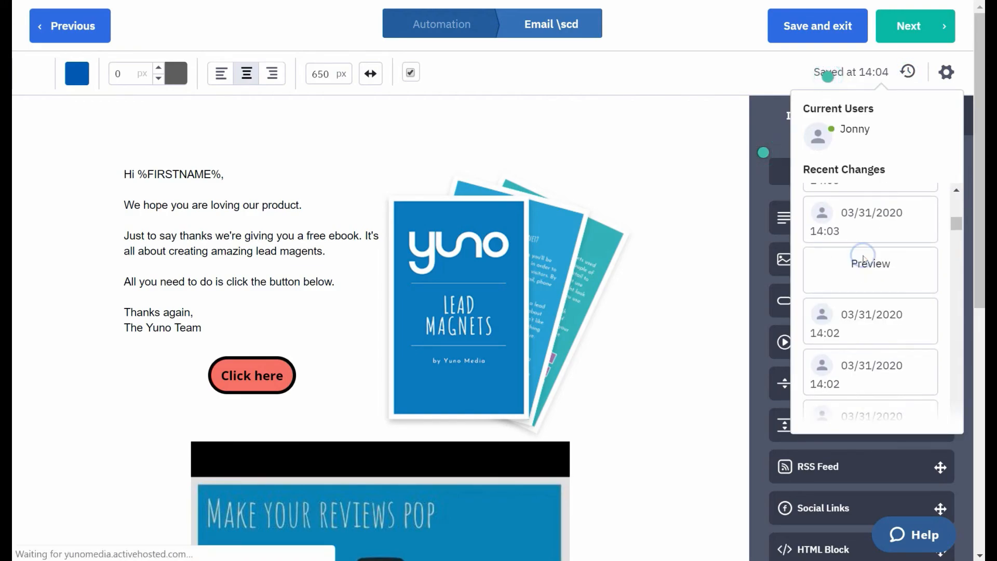
{"action": "left_click", "coordinate": [870, 262]}
{"action": "scroll", "coordinate": [641, 315], "scroll_direction": "down", "scroll_amount": 6}
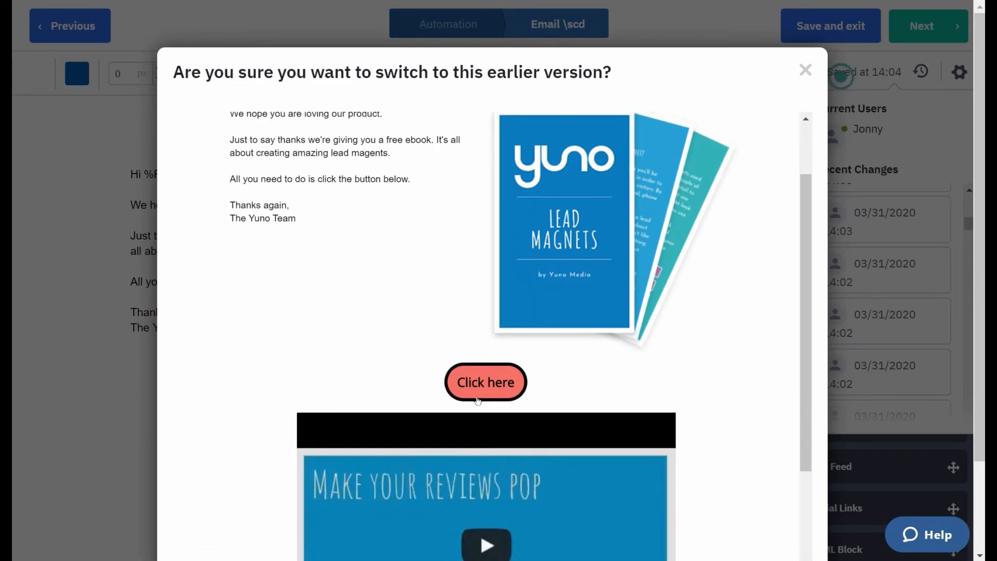
{"action": "scroll", "coordinate": [597, 426], "scroll_direction": "down", "scroll_amount": 1}
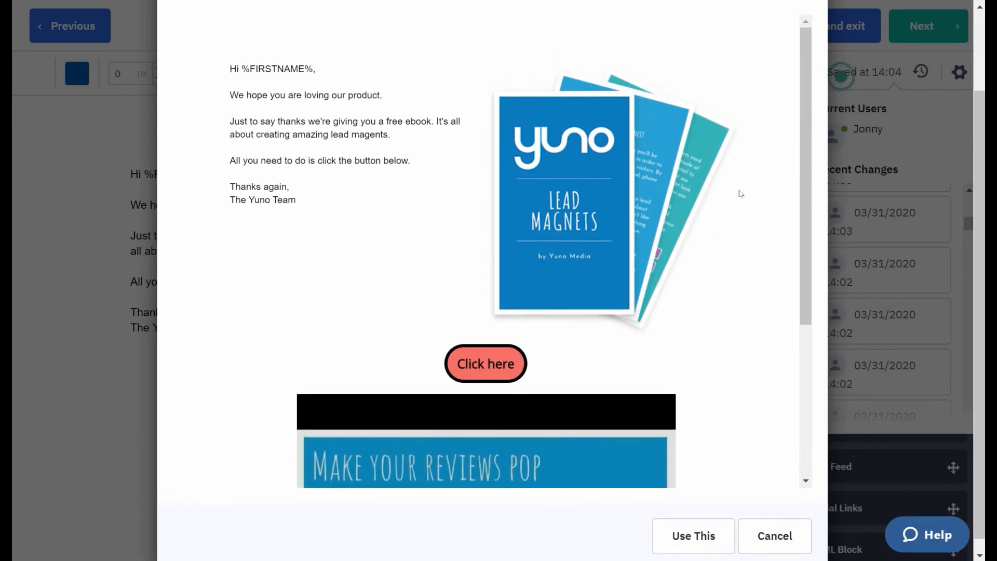
{"action": "scroll", "coordinate": [740, 193], "scroll_direction": "up", "scroll_amount": 3}
{"action": "left_click", "coordinate": [806, 71]}
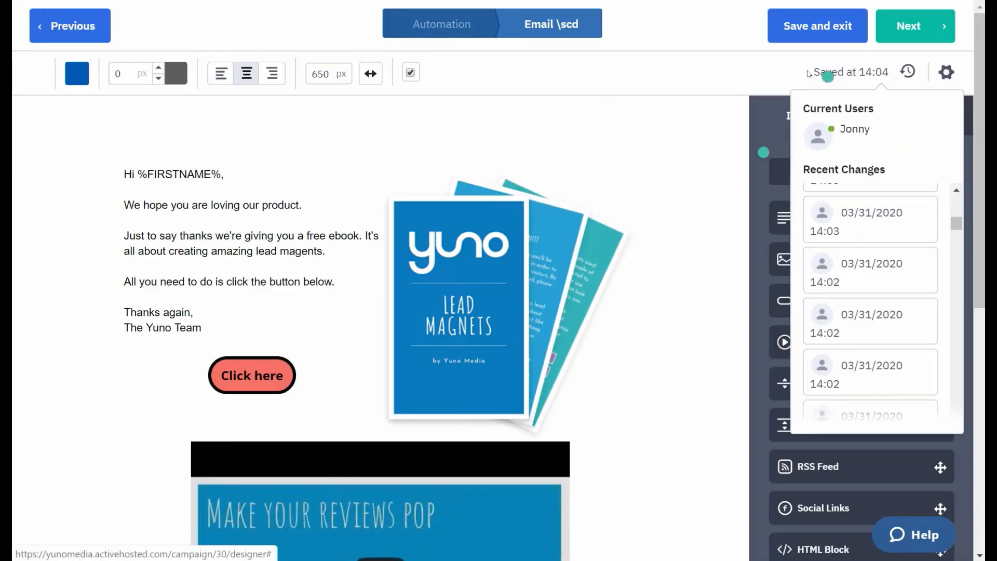
{"action": "left_click", "coordinate": [676, 216]}
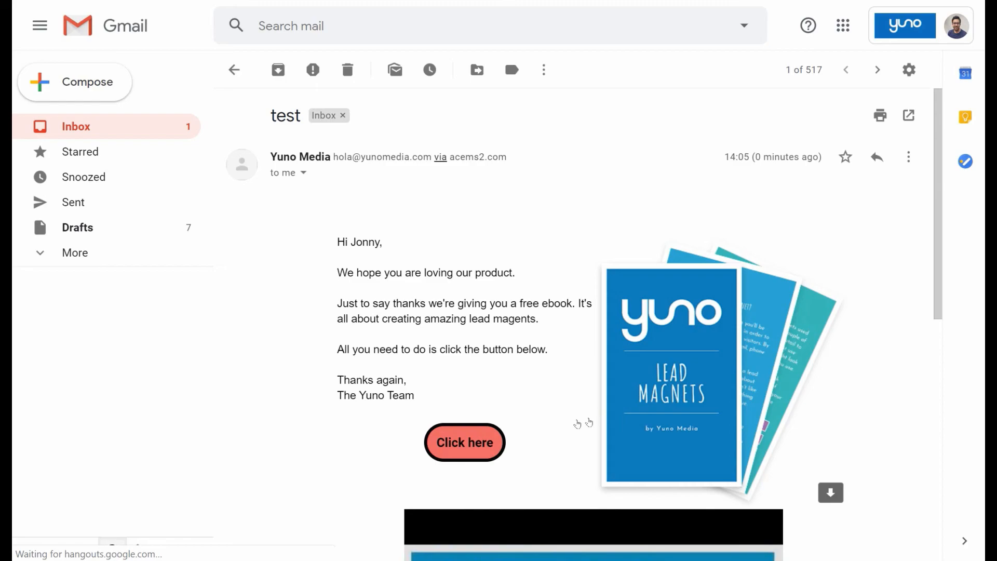
Switch to Gmail and try the Click here button and the video thumbnail in the received test email
{"action": "left_click", "coordinate": [470, 441]}
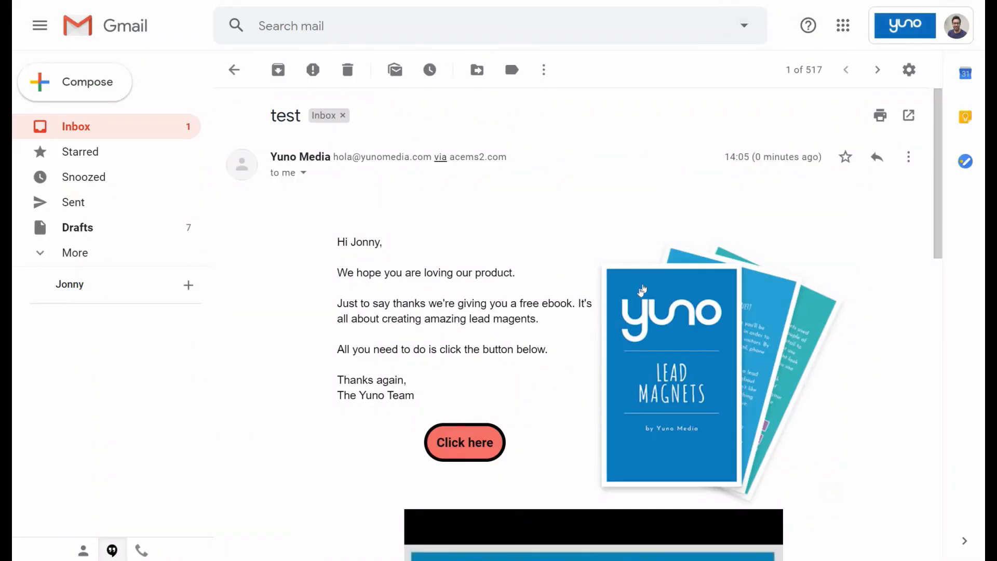
{"action": "scroll", "coordinate": [642, 290], "scroll_direction": "down", "scroll_amount": 5}
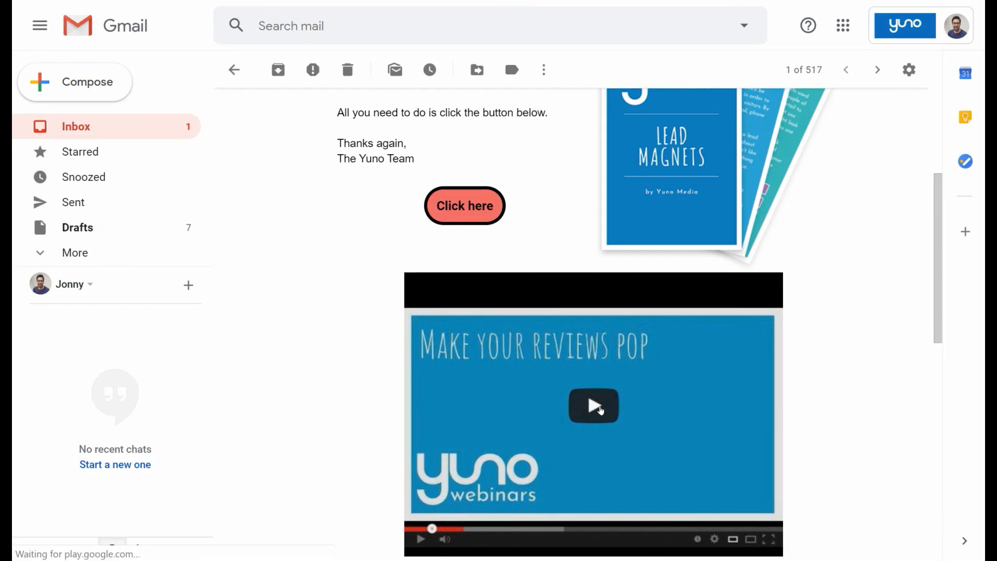
{"action": "left_click", "coordinate": [601, 409]}
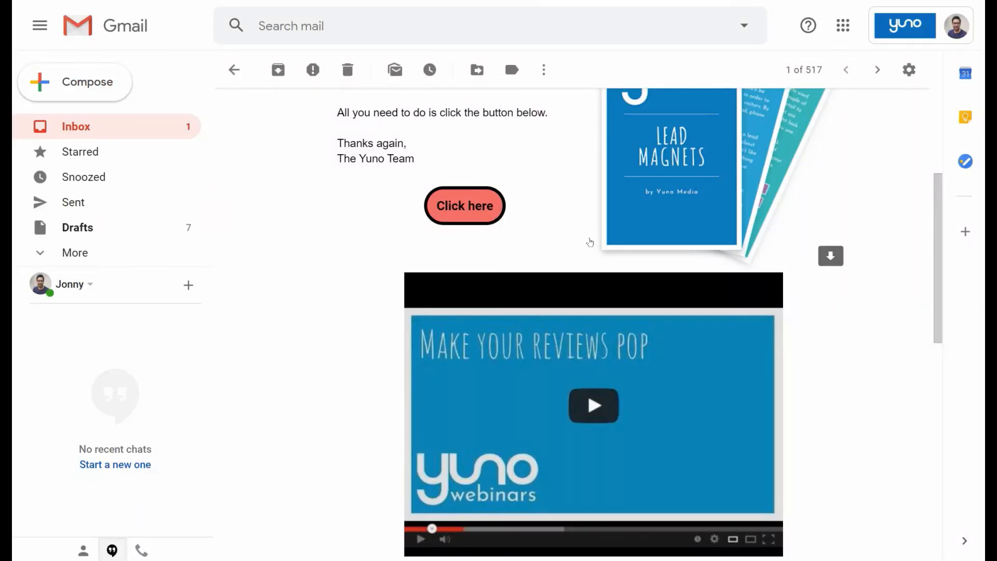
Examine the received test email's personalized greeting, text, ebook image, button, video and social links
{"action": "scroll", "coordinate": [589, 242], "scroll_direction": "up", "scroll_amount": 3}
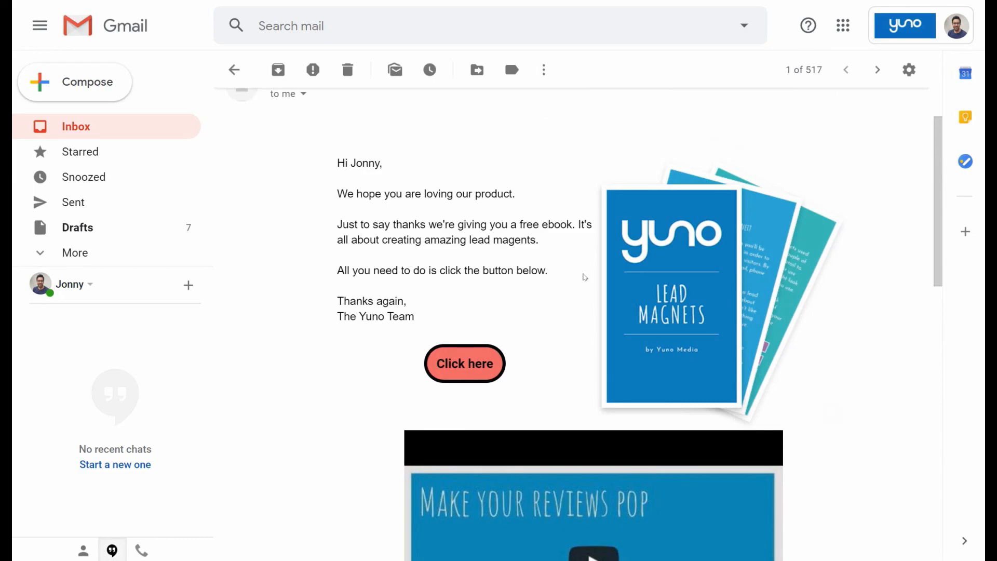
{"action": "scroll", "coordinate": [585, 277], "scroll_direction": "down", "scroll_amount": 3}
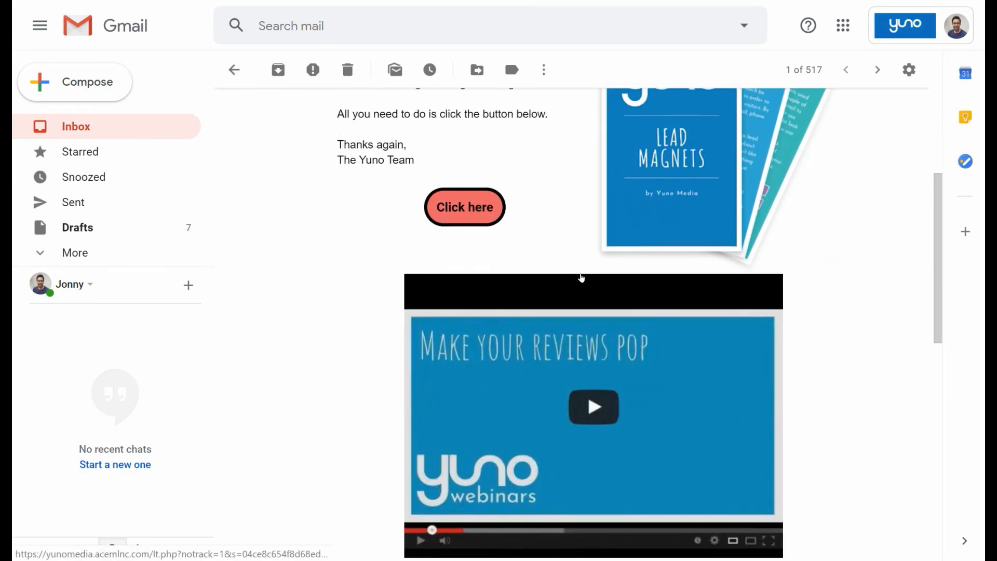
{"action": "scroll", "coordinate": [583, 274], "scroll_direction": "up", "scroll_amount": 2}
{"action": "scroll", "coordinate": [582, 278], "scroll_direction": "up", "scroll_amount": 1}
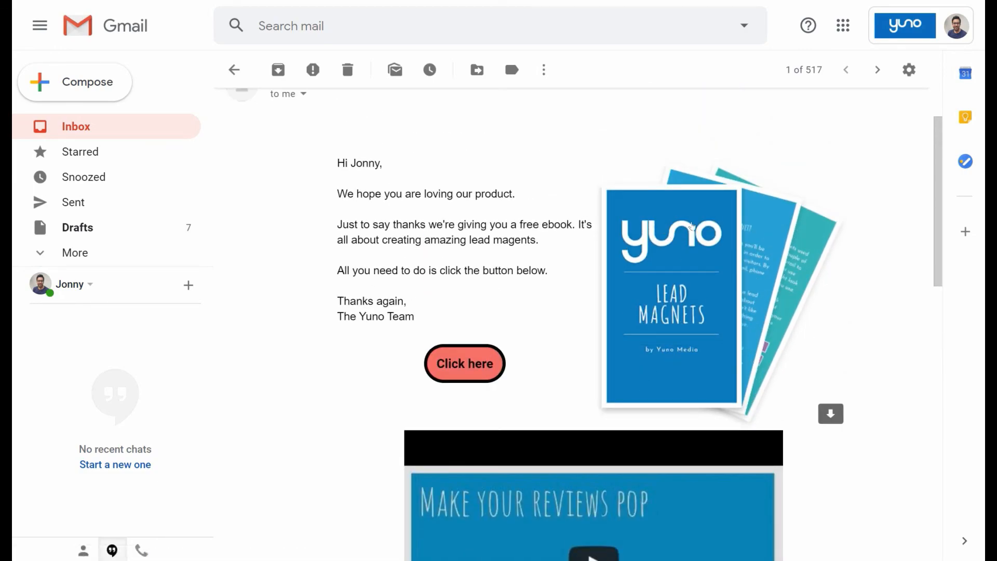
{"action": "scroll", "coordinate": [661, 309], "scroll_direction": "down", "scroll_amount": 2}
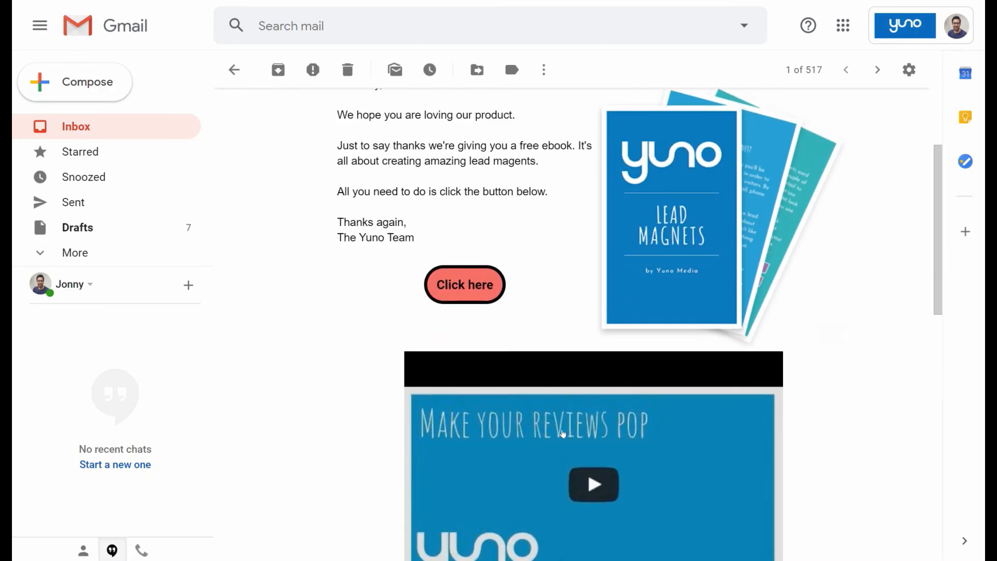
{"action": "scroll", "coordinate": [584, 403], "scroll_direction": "down", "scroll_amount": 3}
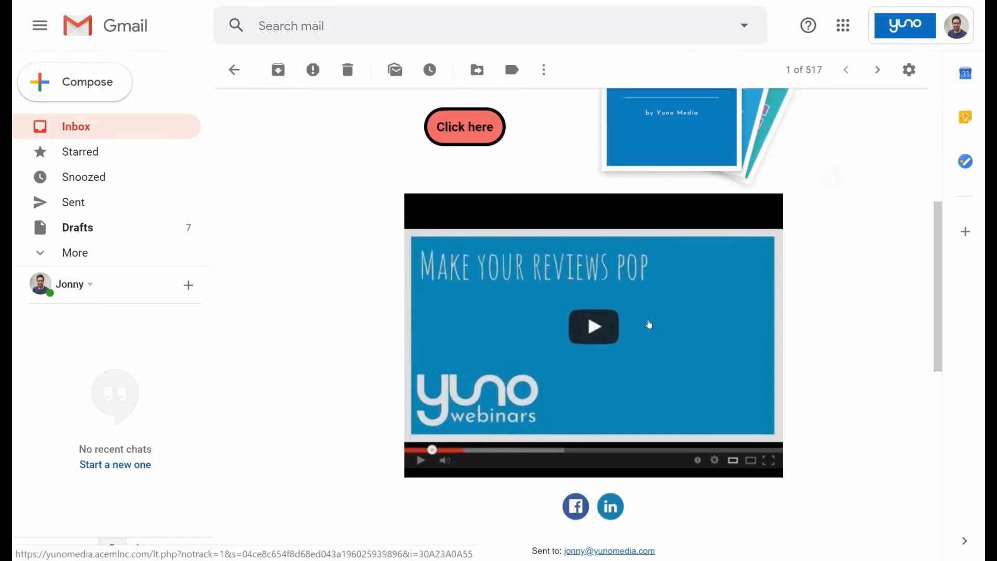